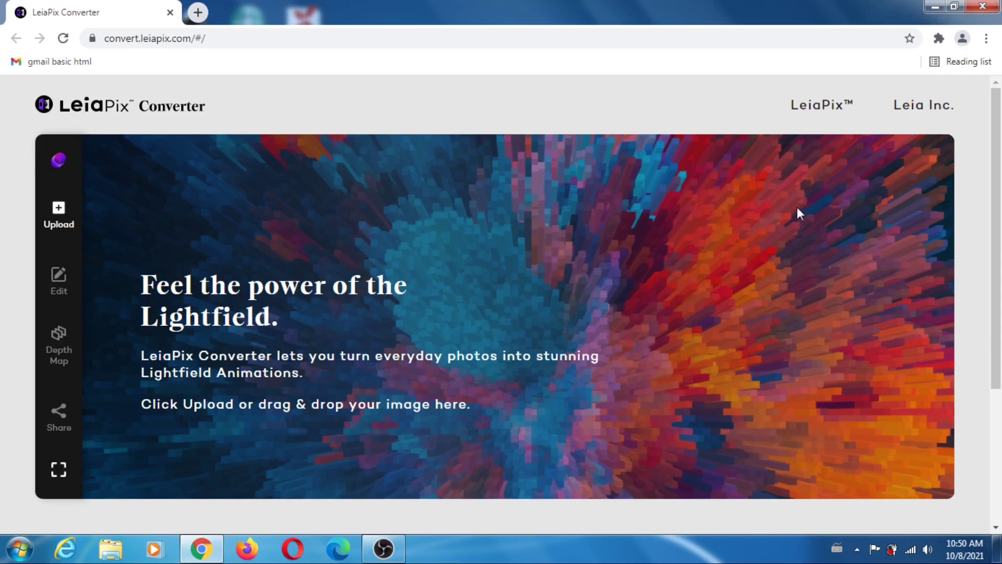
- Upload the Marilyn Monroe film still from the Downloads folder into LeiaPix Converter
{"action": "scroll", "coordinate": [995, 166], "scroll_direction": "down", "scroll_amount": 1}
{"action": "left_click_drag", "start_coordinate": [995, 166], "coordinate": [1000, 269]}
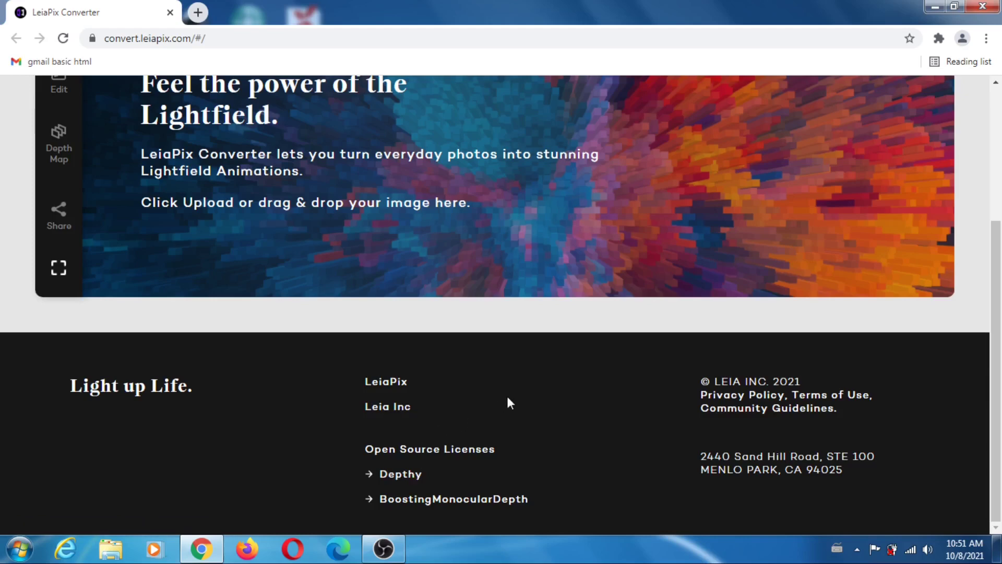
{"action": "scroll", "coordinate": [482, 414], "scroll_direction": "up", "scroll_amount": 4}
{"action": "scroll", "coordinate": [501, 399], "scroll_direction": "down", "scroll_amount": 4}
{"action": "scroll", "coordinate": [501, 226], "scroll_direction": "up", "scroll_amount": 3}
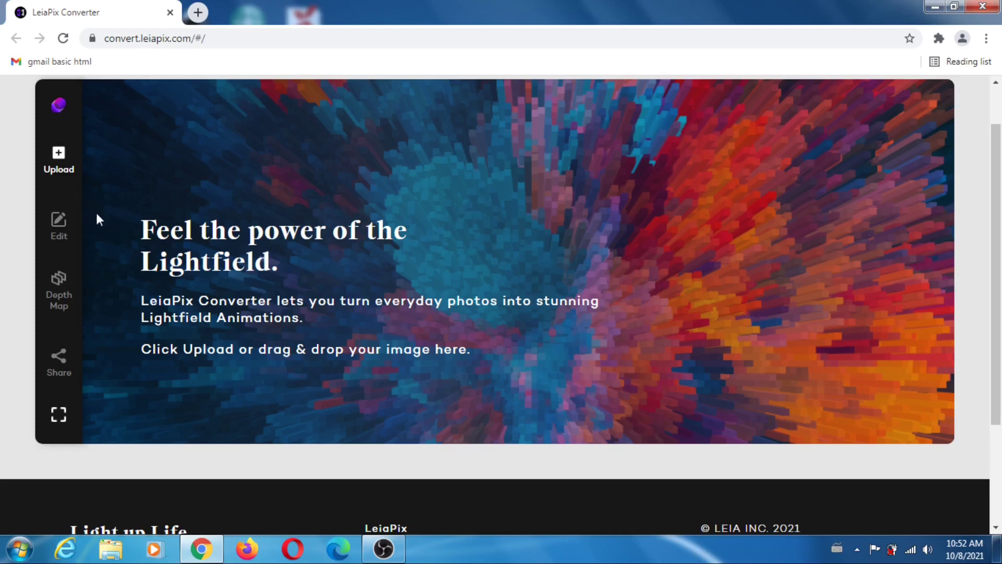
{"action": "left_click", "coordinate": [65, 161]}
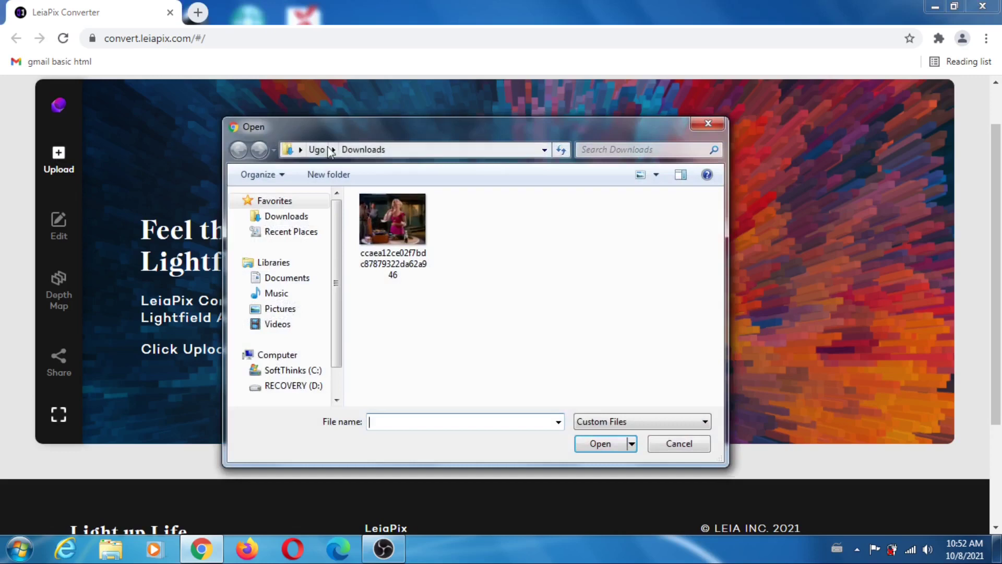
{"action": "left_click", "coordinate": [400, 220]}
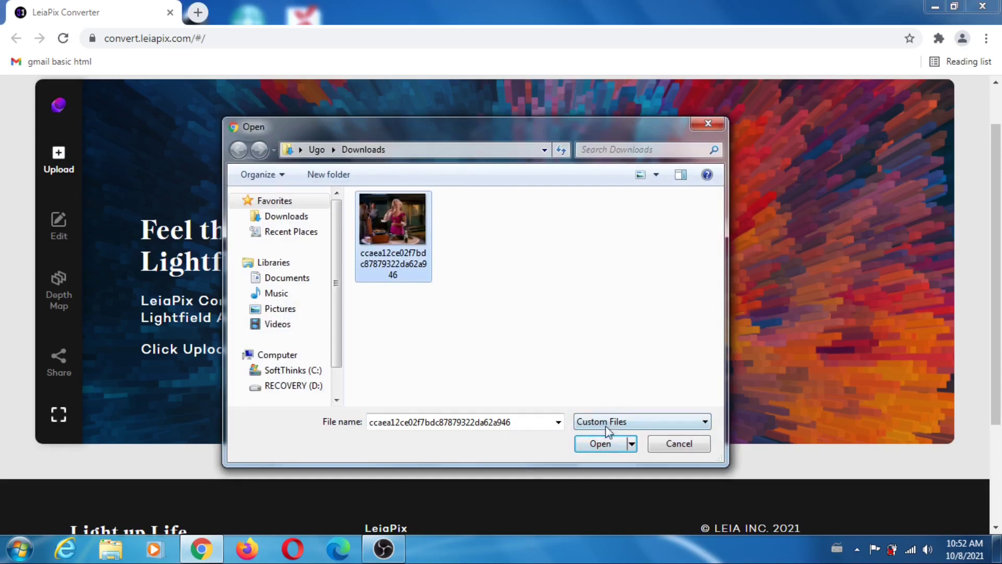
{"action": "left_click", "coordinate": [602, 448]}
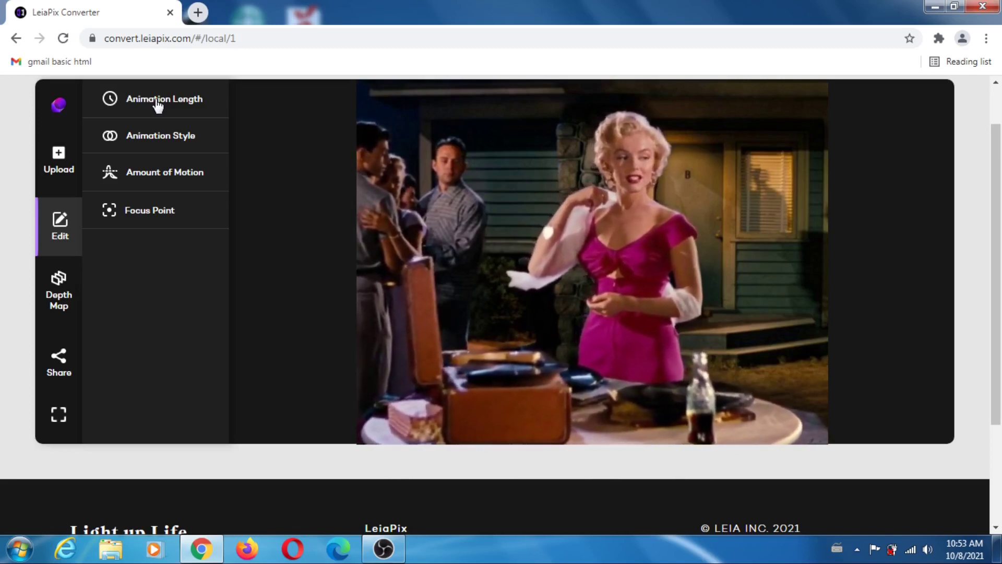
- Change the animation style from Wide Circle to Horizontal, keeping the 2s animation length
{"action": "left_click", "coordinate": [157, 104]}
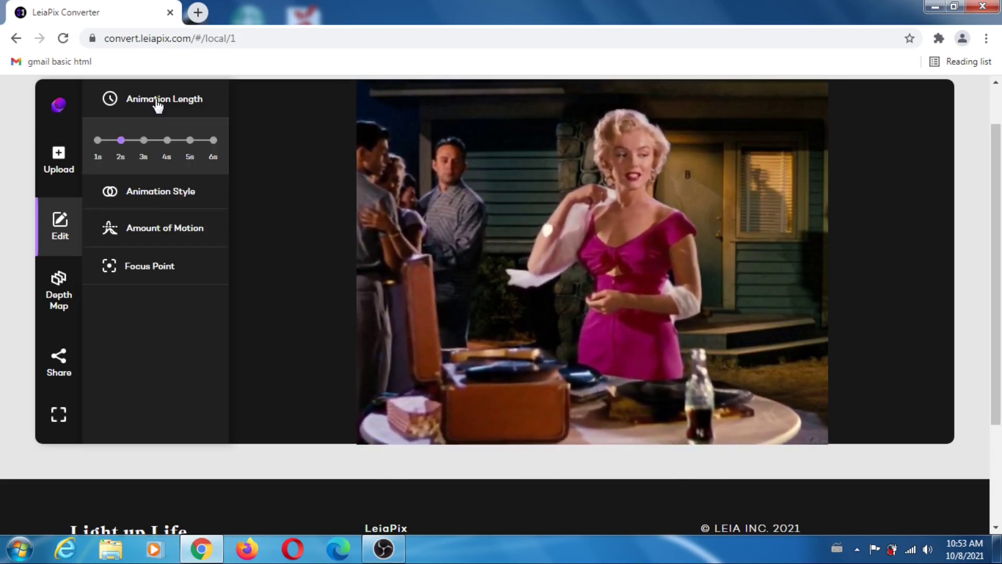
{"action": "left_click", "coordinate": [140, 200]}
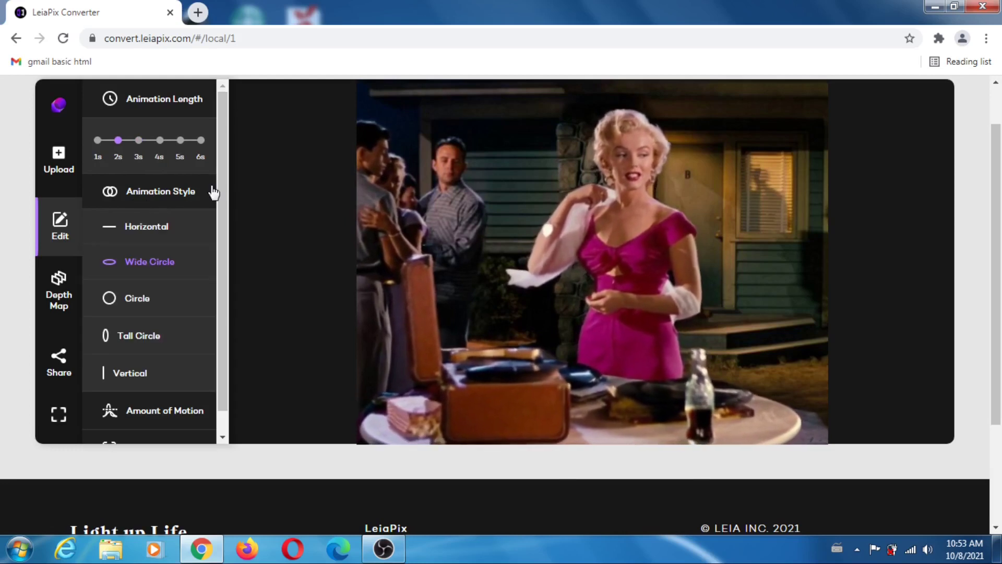
{"action": "left_click", "coordinate": [146, 232]}
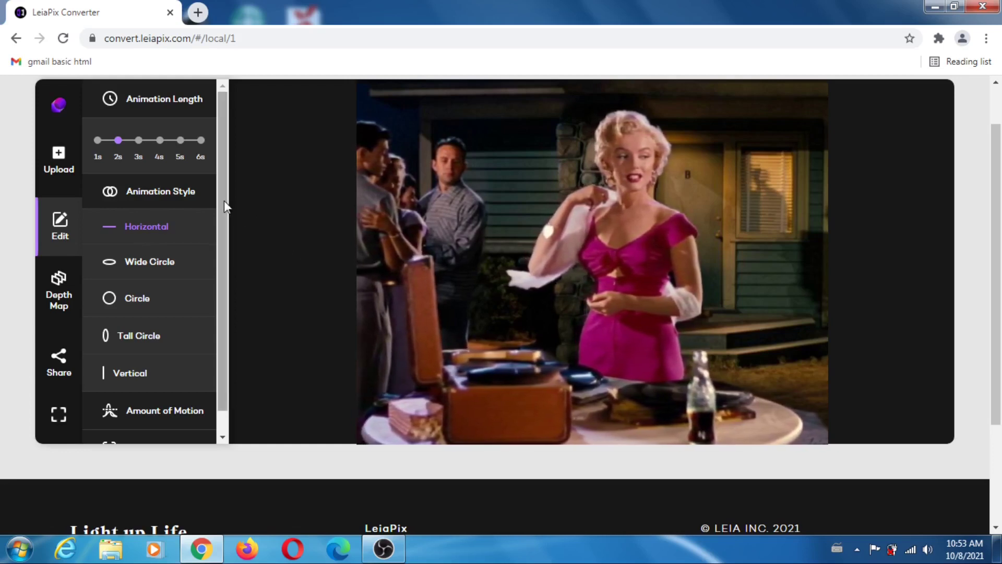
{"action": "scroll", "coordinate": [225, 207], "scroll_direction": "down", "scroll_amount": 1}
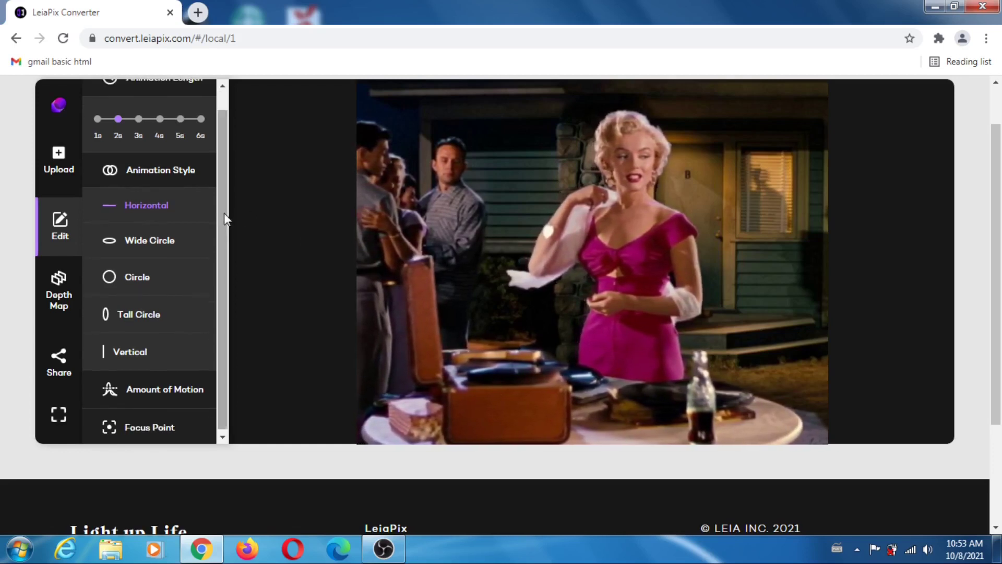
{"action": "left_click", "coordinate": [142, 172]}
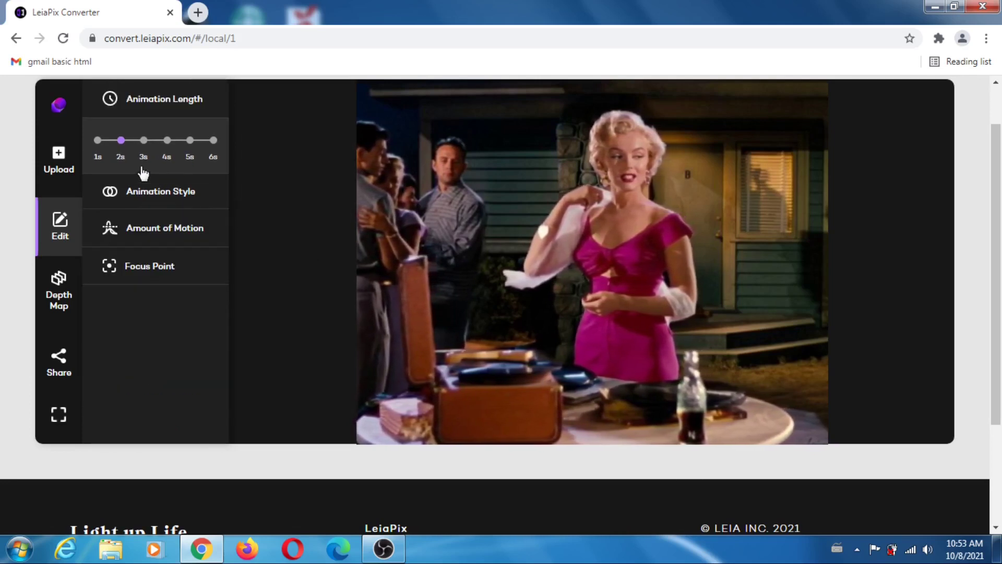
- Try the More amount of motion, then return it to Regular
{"action": "left_click", "coordinate": [150, 235]}
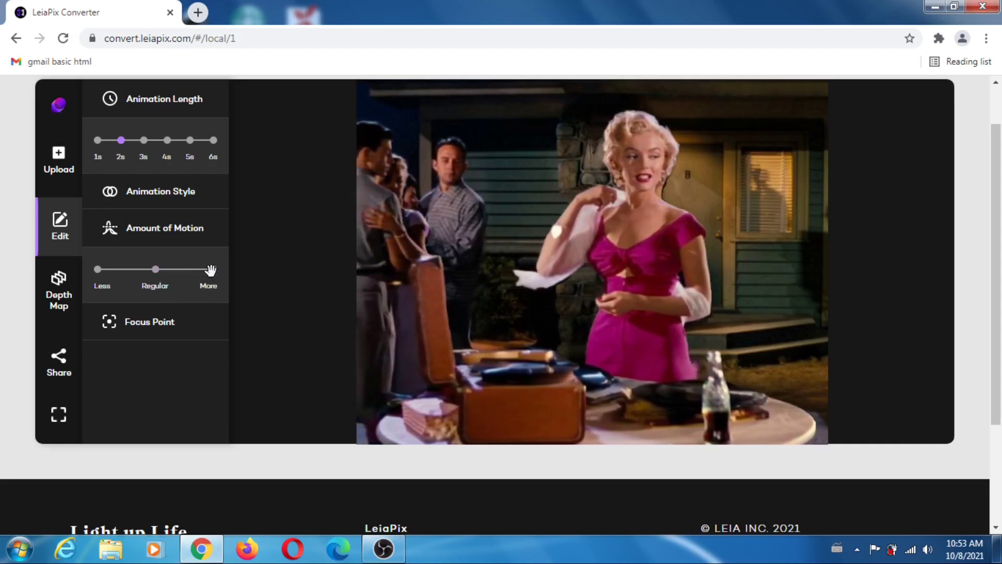
{"action": "left_click", "coordinate": [212, 270]}
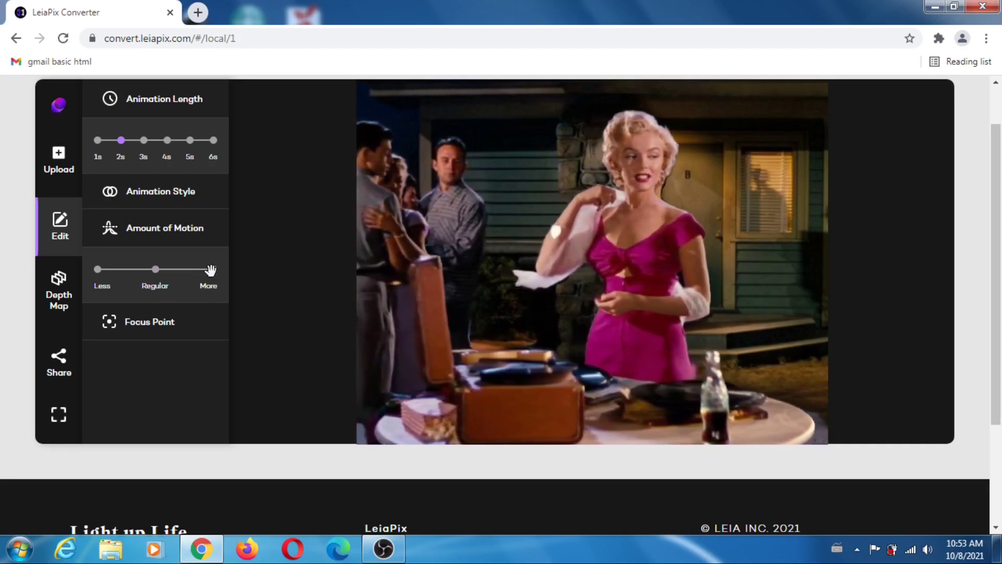
{"action": "left_click", "coordinate": [156, 268]}
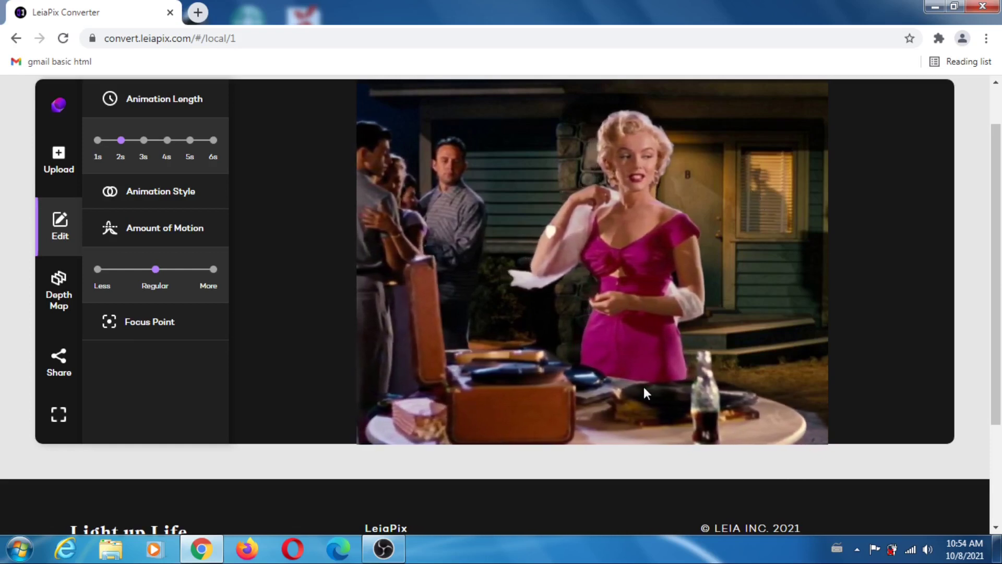
- Compare Far and Close focus points, then set the focus point to Center
{"action": "left_click", "coordinate": [144, 329]}
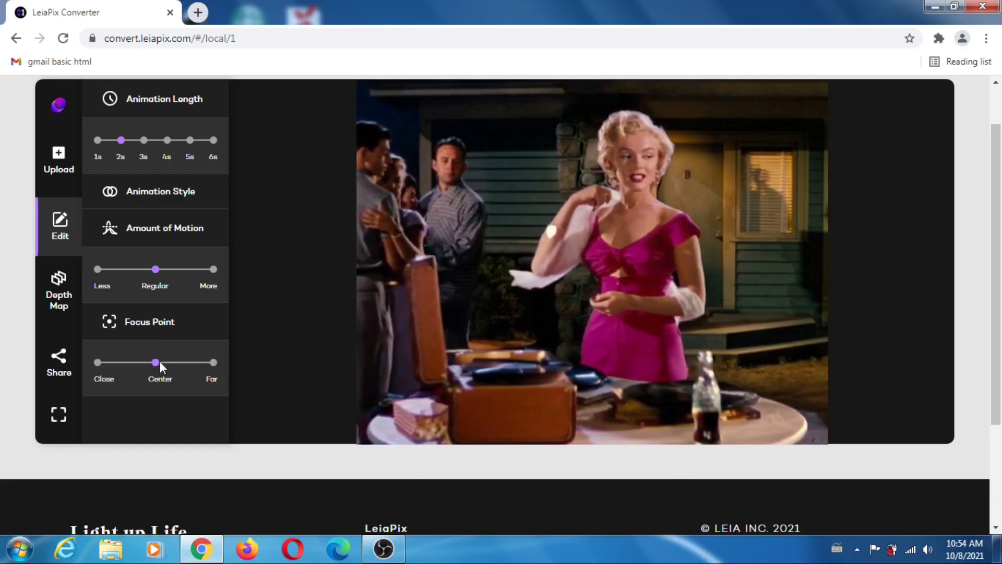
{"action": "left_click", "coordinate": [213, 362]}
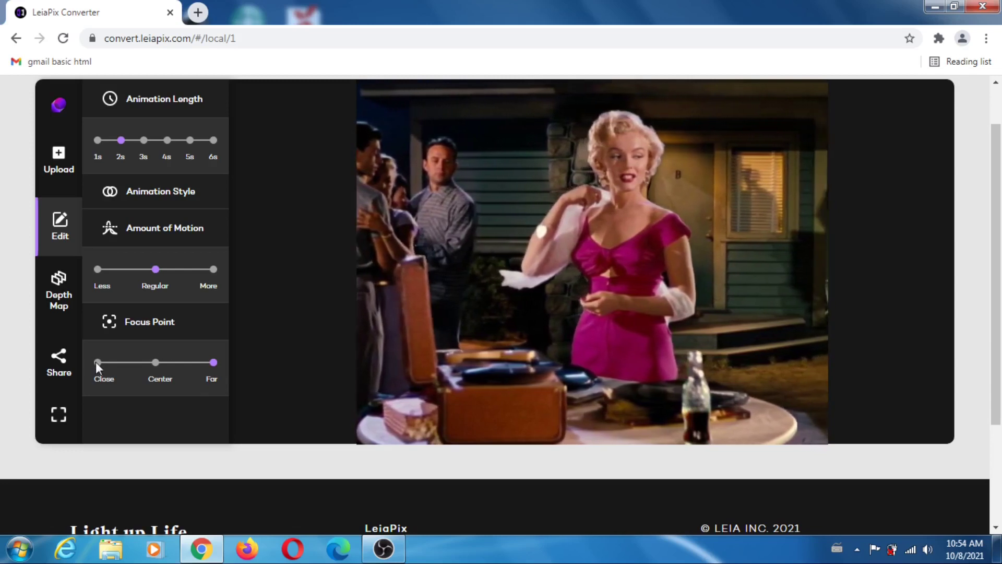
{"action": "left_click", "coordinate": [97, 361]}
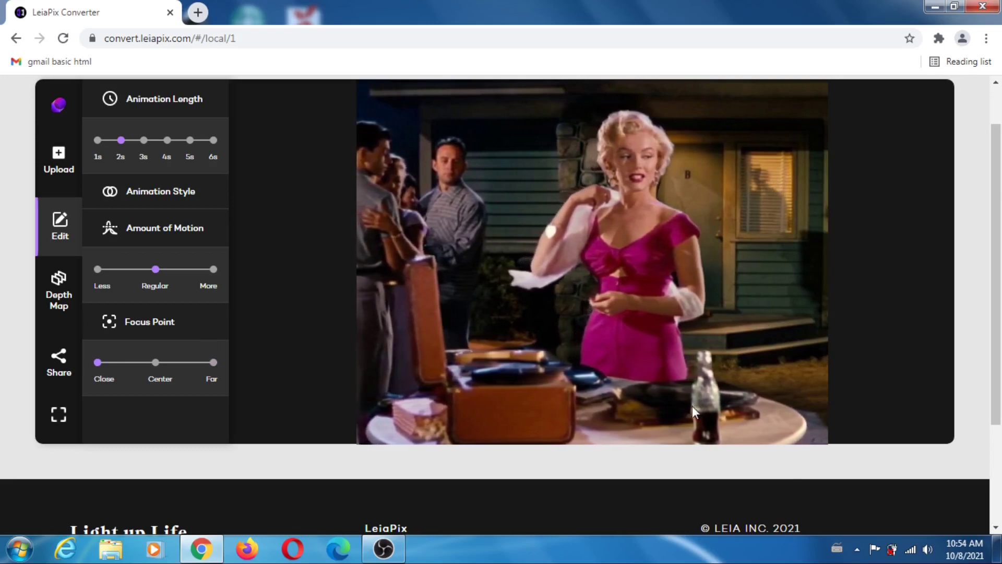
{"action": "left_click", "coordinate": [155, 361]}
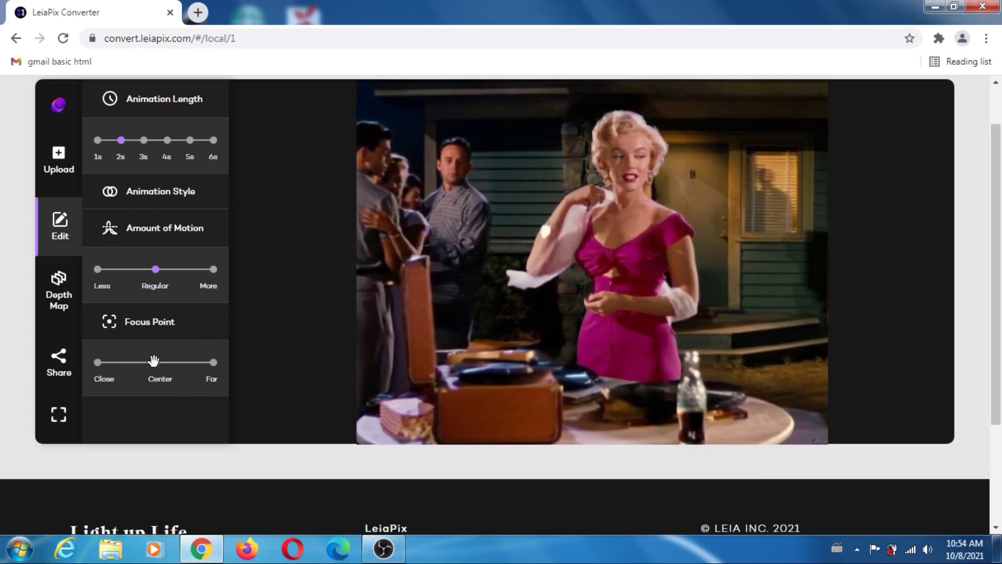
- Open the depth map editor and toggle the 3D preview on and back off
{"action": "left_click", "coordinate": [59, 284]}
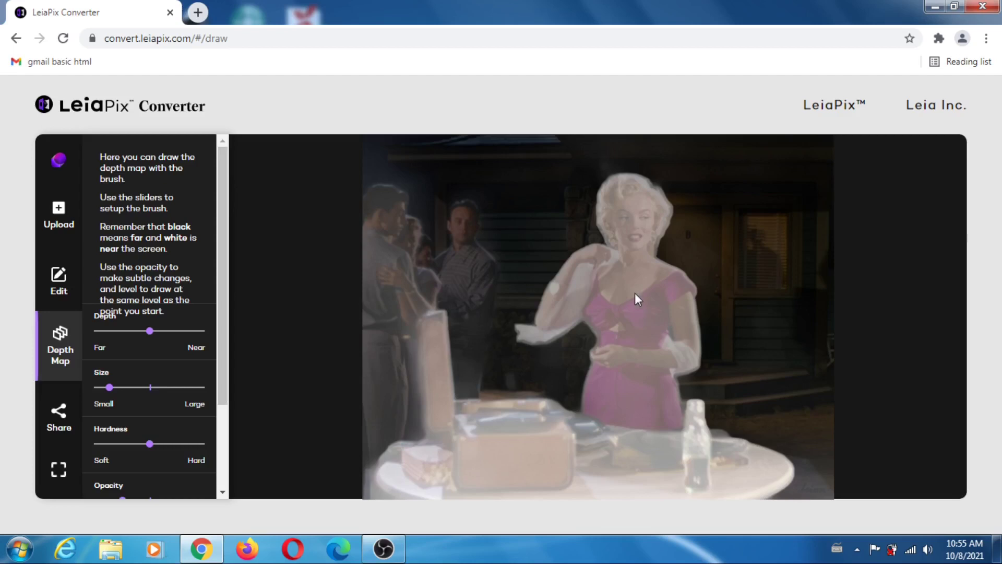
{"action": "left_click_drag", "start_coordinate": [224, 339], "coordinate": [236, 436]}
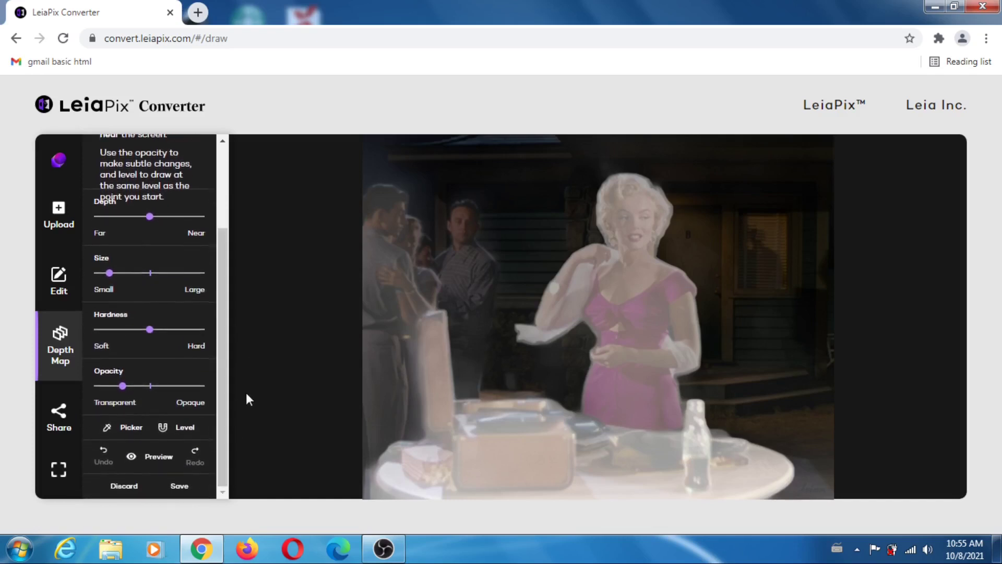
{"action": "left_click", "coordinate": [133, 459]}
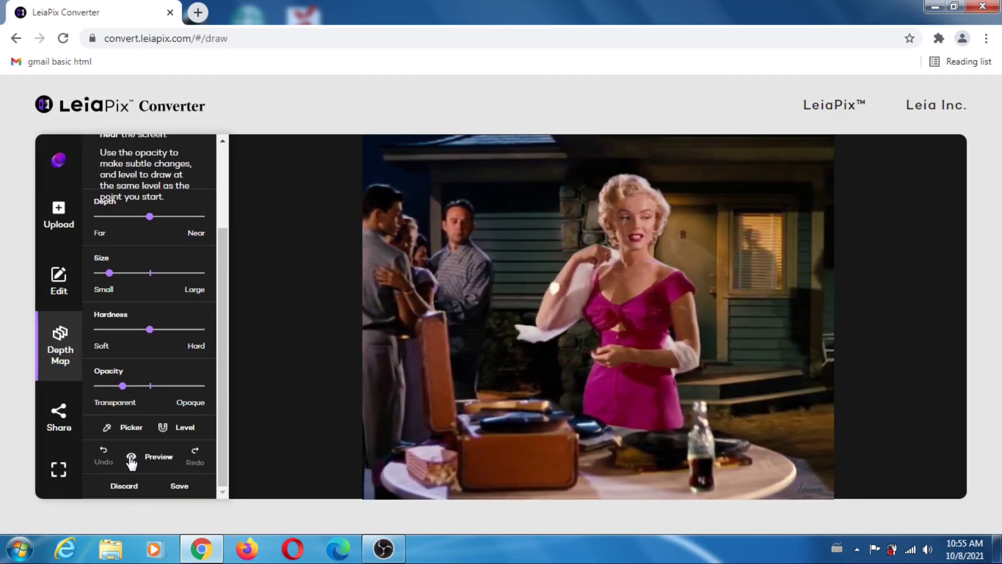
{"action": "left_click", "coordinate": [132, 460]}
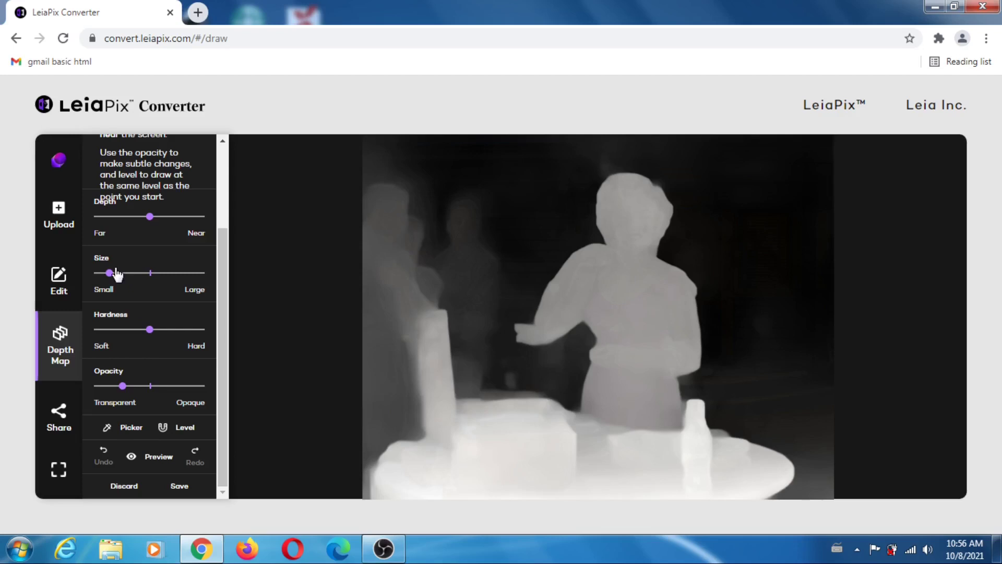
- Set the depth brush to a small size, medium hardness and low opacity
{"action": "mouse_move", "coordinate": [222, 271]}
{"action": "left_mouse_down"}
{"action": "mouse_move", "coordinate": [230, 221]}
{"action": "mouse_move", "coordinate": [227, 241]}
{"action": "left_mouse_up"}
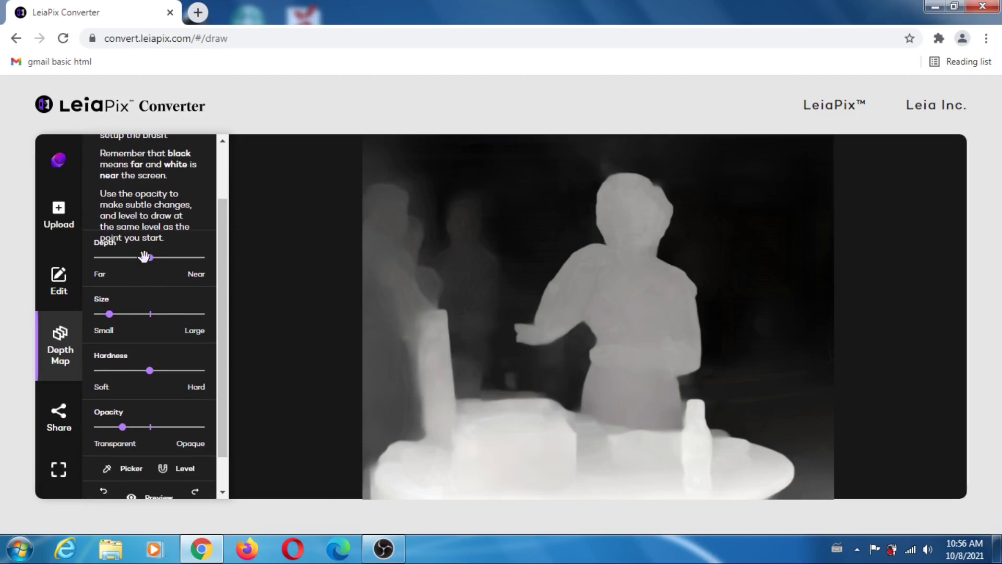
{"action": "scroll", "coordinate": [218, 250], "scroll_direction": "down", "scroll_amount": 1}
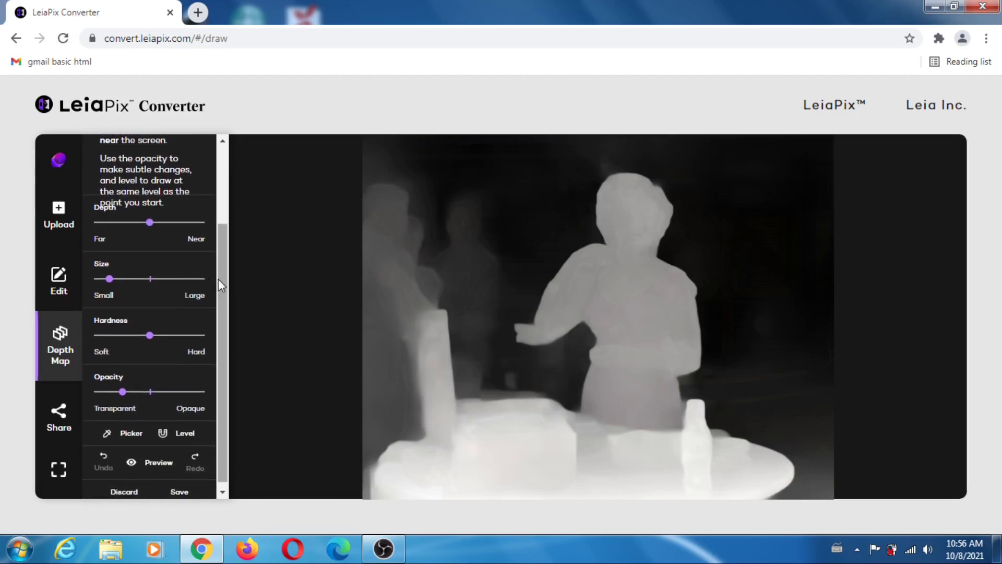
{"action": "left_click_drag", "start_coordinate": [218, 279], "coordinate": [218, 306]}
{"action": "left_click_drag", "start_coordinate": [150, 329], "coordinate": [150, 330]}
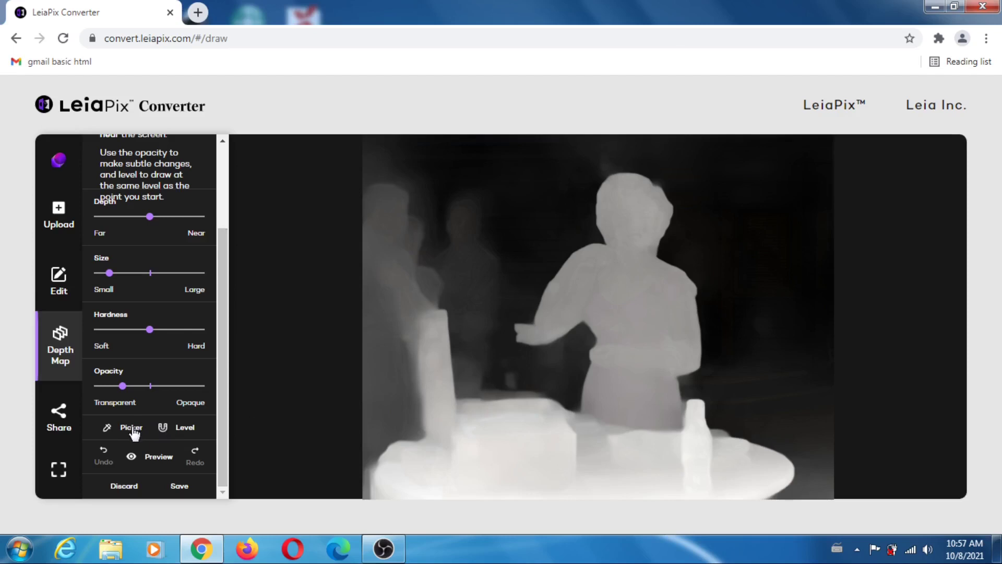
- Sample depths with the Picker, paint a bright stroke at the right, then undo and redo it
{"action": "left_click", "coordinate": [107, 432]}
{"action": "left_click", "coordinate": [438, 390]}
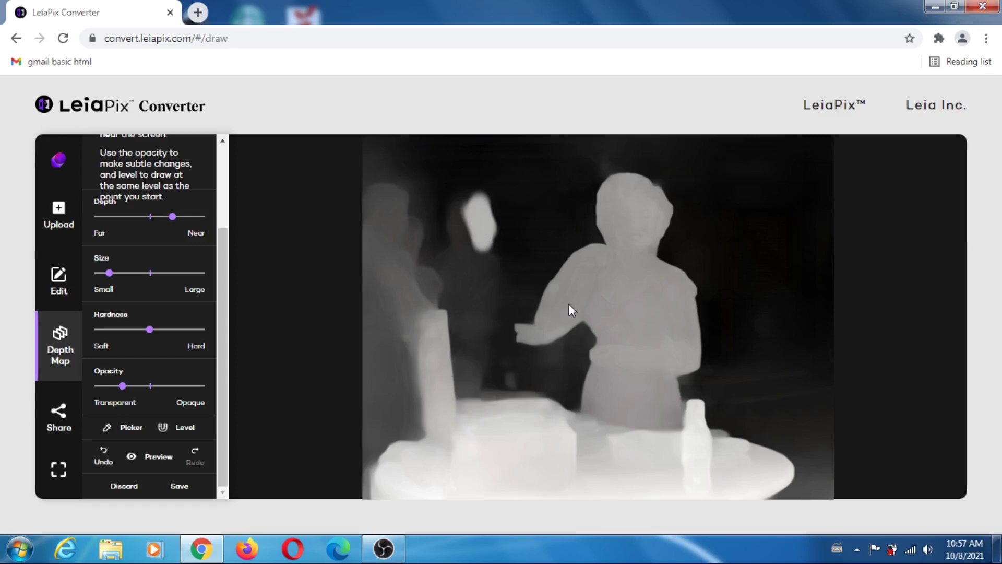
{"action": "left_click", "coordinate": [128, 432]}
{"action": "left_click", "coordinate": [631, 307]}
{"action": "mouse_move", "coordinate": [759, 294]}
{"action": "left_mouse_down"}
{"action": "mouse_move", "coordinate": [742, 322]}
{"action": "mouse_move", "coordinate": [770, 285]}
{"action": "left_mouse_up"}
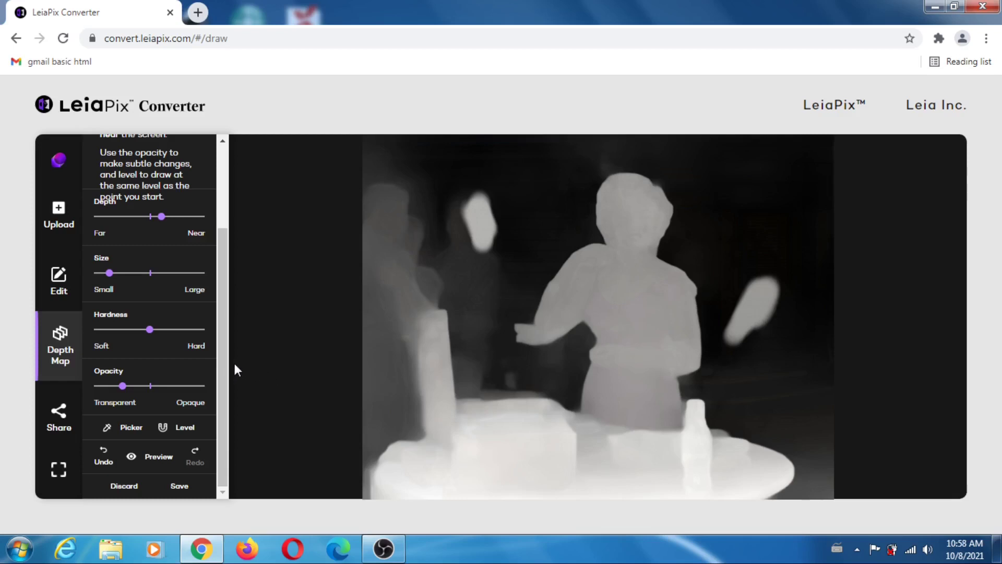
{"action": "left_click", "coordinate": [103, 457]}
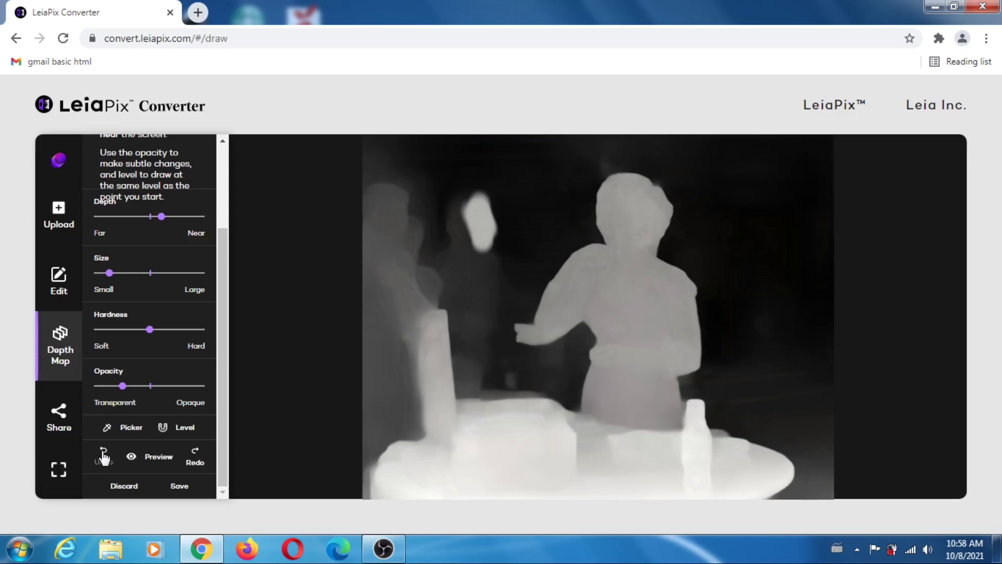
{"action": "left_click", "coordinate": [195, 455]}
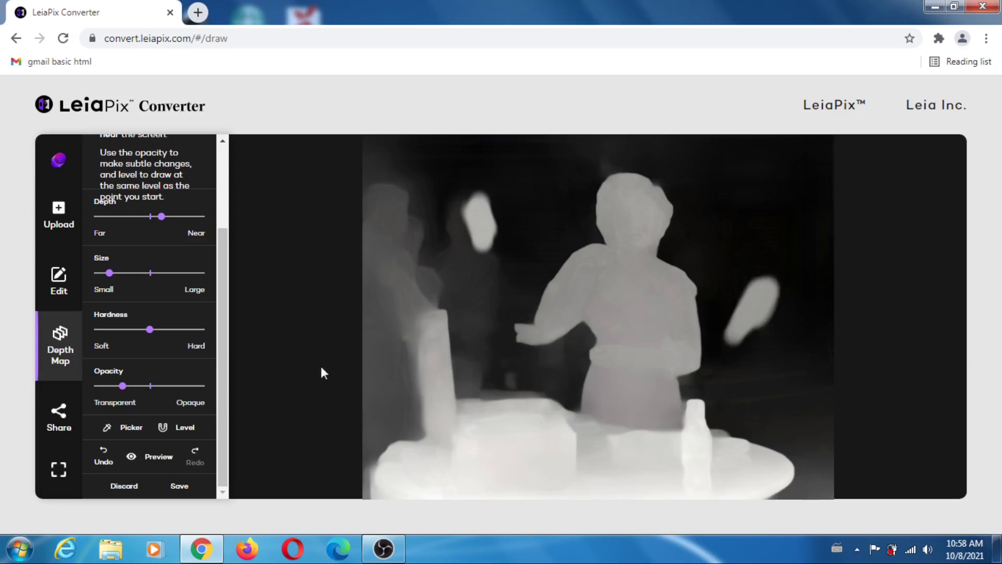
- With Level on, adjust brush depth and paint bright patches by the woman's head and the bottle
{"action": "left_click", "coordinate": [187, 430]}
{"action": "left_click", "coordinate": [574, 268]}
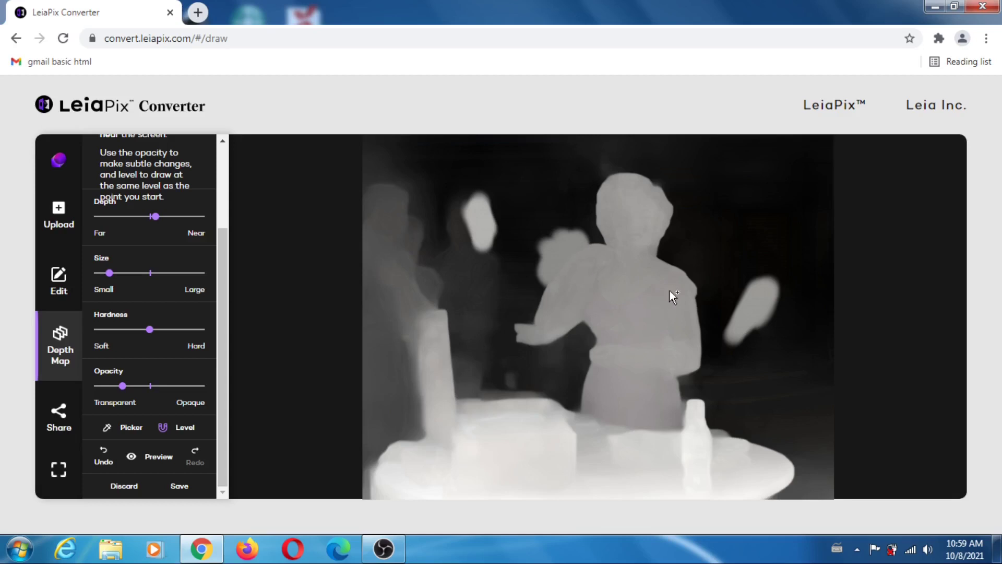
{"action": "left_click_drag", "start_coordinate": [677, 283], "coordinate": [685, 262]}
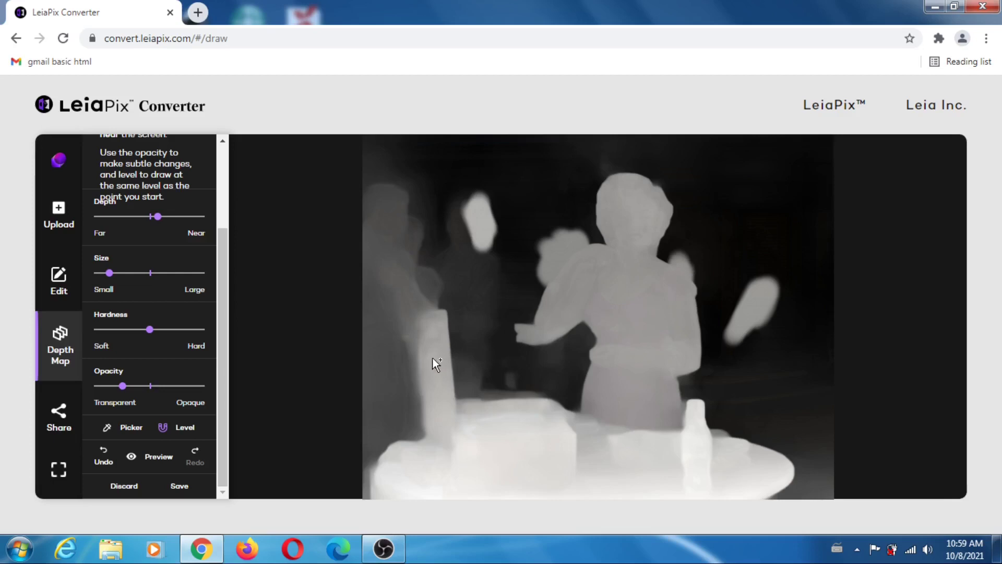
{"action": "left_click_drag", "start_coordinate": [436, 367], "coordinate": [429, 343]}
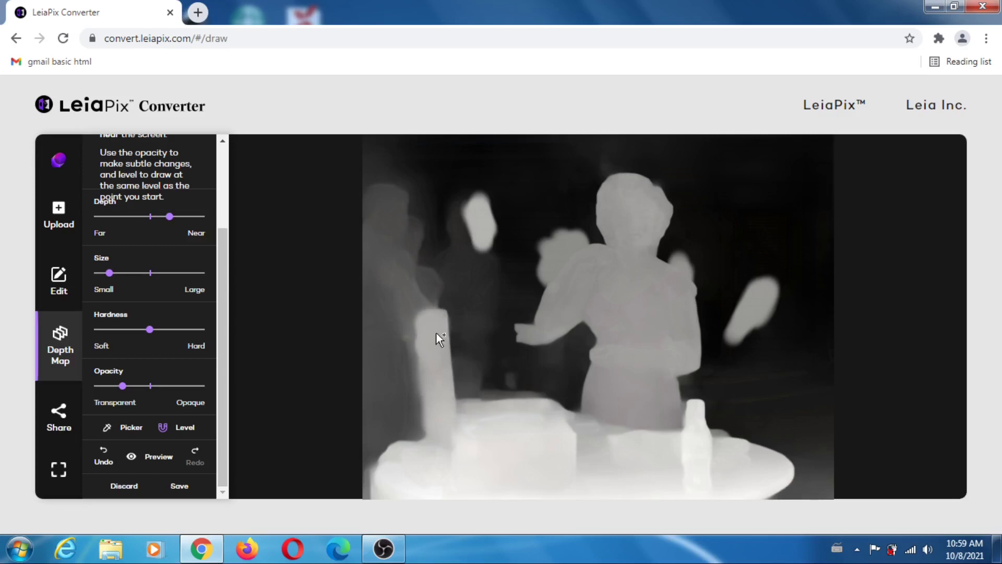
{"action": "left_click", "coordinate": [697, 443]}
{"action": "mouse_move", "coordinate": [698, 443]}
{"action": "left_mouse_down"}
{"action": "mouse_move", "coordinate": [713, 409]}
{"action": "mouse_move", "coordinate": [703, 437]}
{"action": "mouse_move", "coordinate": [716, 426]}
{"action": "mouse_move", "coordinate": [714, 444]}
{"action": "mouse_move", "coordinate": [712, 401]}
{"action": "left_mouse_up"}
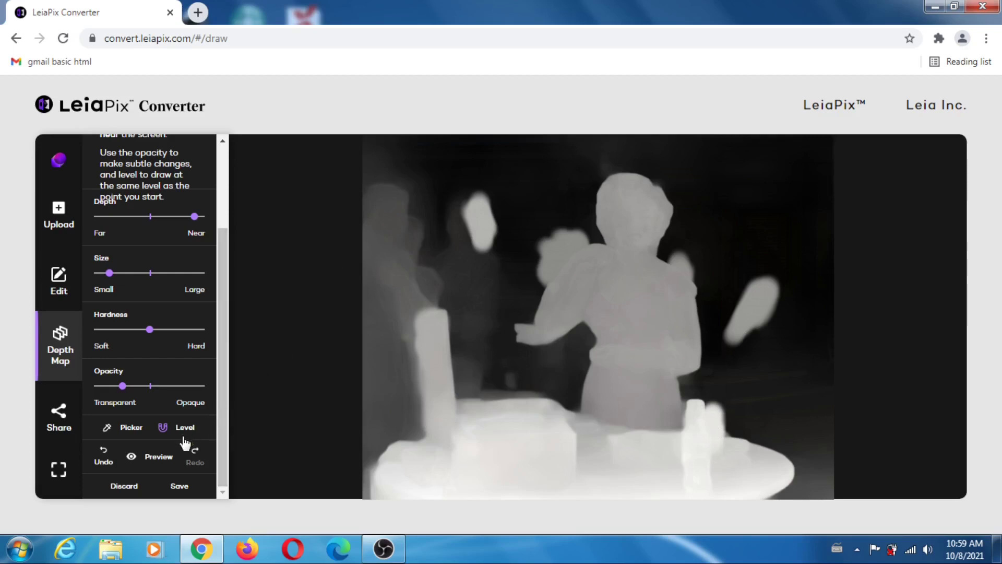
- Preview the depth overlay, then the animated colour 3D view, with the editor filling the page
{"action": "left_click", "coordinate": [156, 462]}
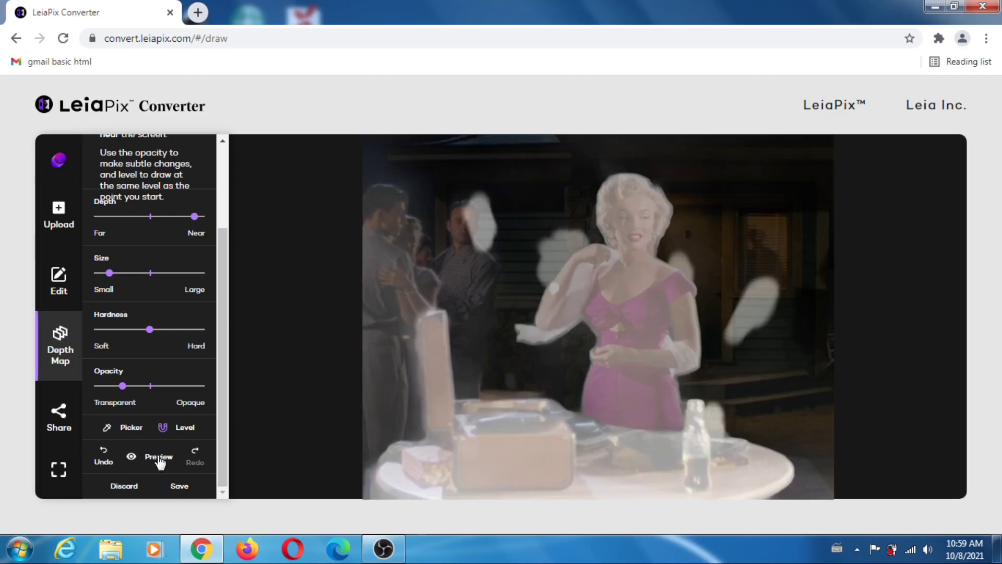
{"action": "left_click", "coordinate": [159, 462]}
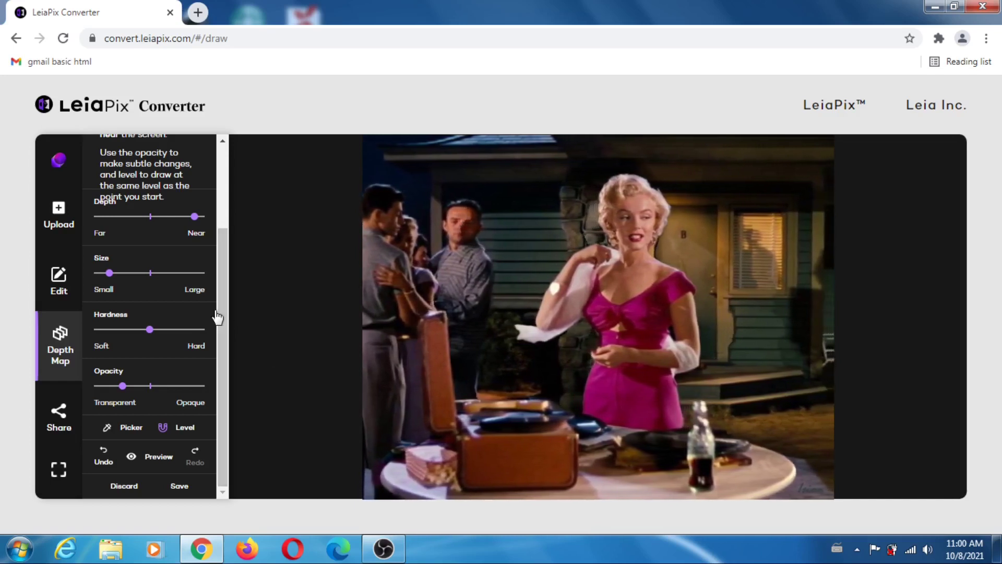
{"action": "left_click", "coordinate": [59, 472]}
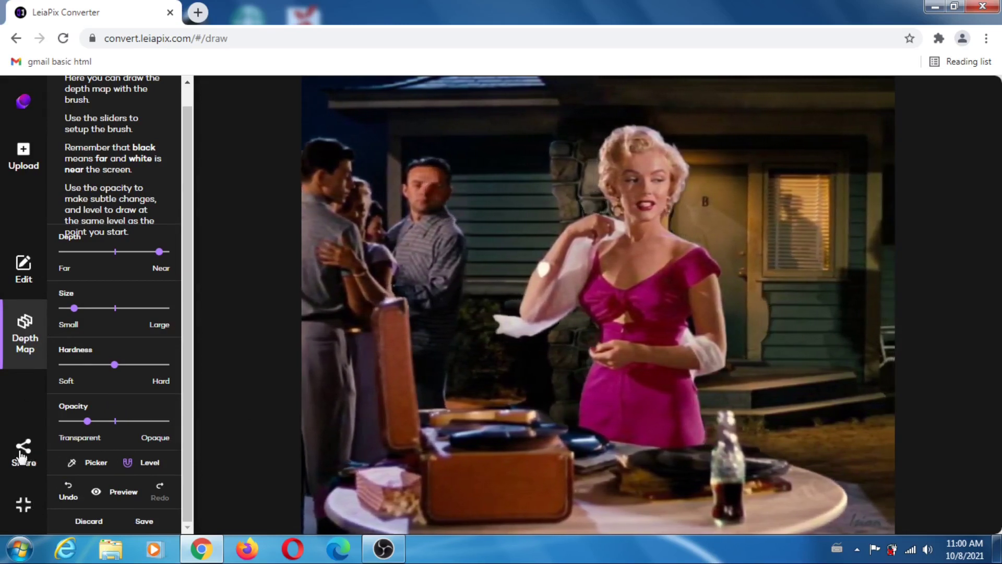
- Open the Share panel with GIF, MP4 and LIF save options
{"action": "left_click", "coordinate": [22, 454]}
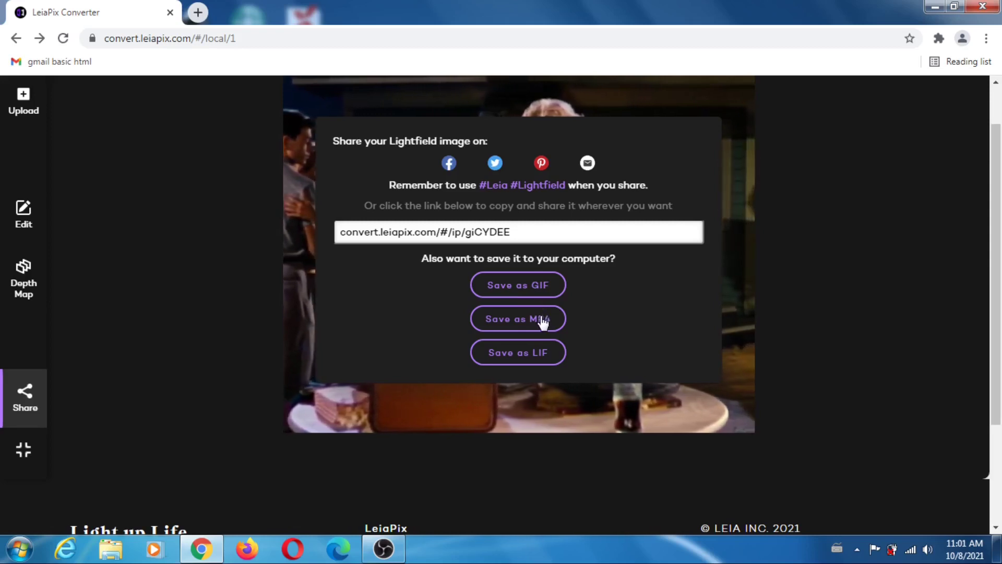
- Download the lightfield as a full-size GIF
{"action": "left_click", "coordinate": [523, 286]}
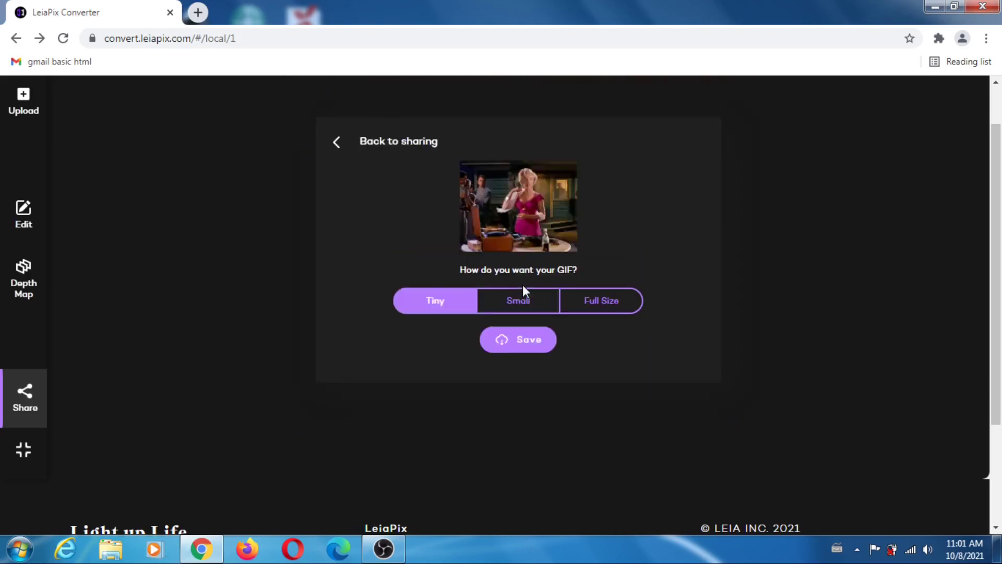
{"action": "left_click", "coordinate": [600, 307]}
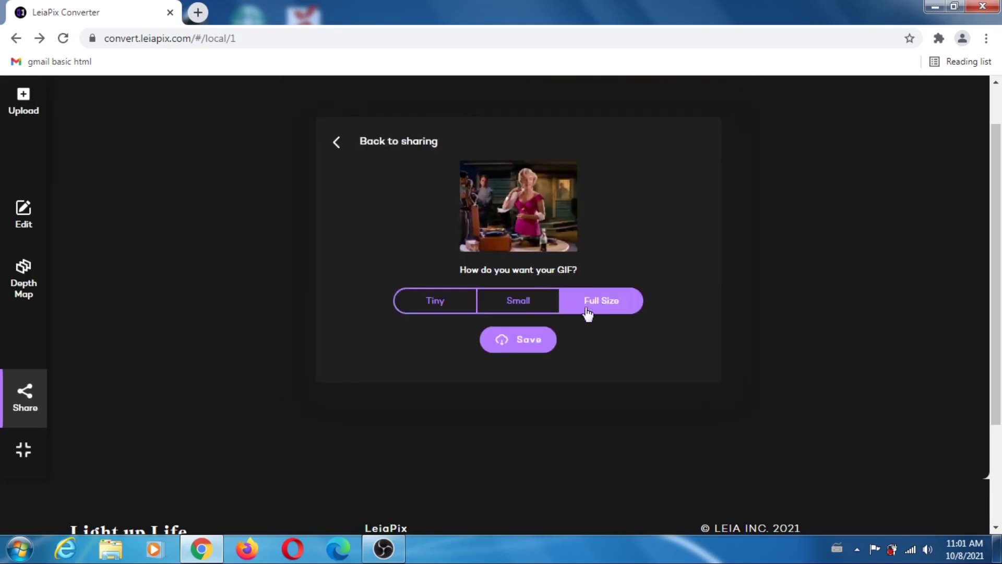
{"action": "left_click", "coordinate": [527, 346]}
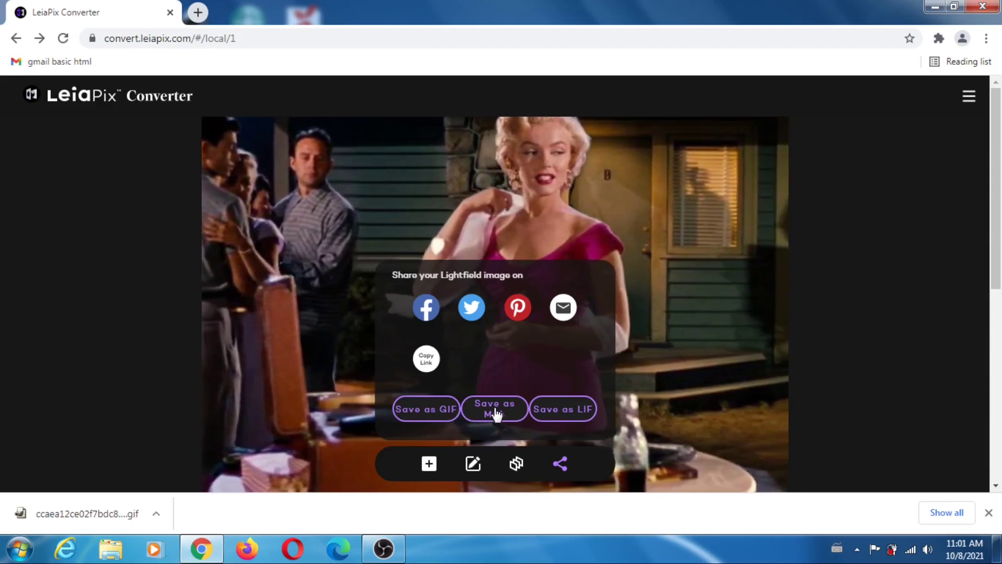
- Save the lightfield as a full-size MP4
{"action": "left_click", "coordinate": [496, 412]}
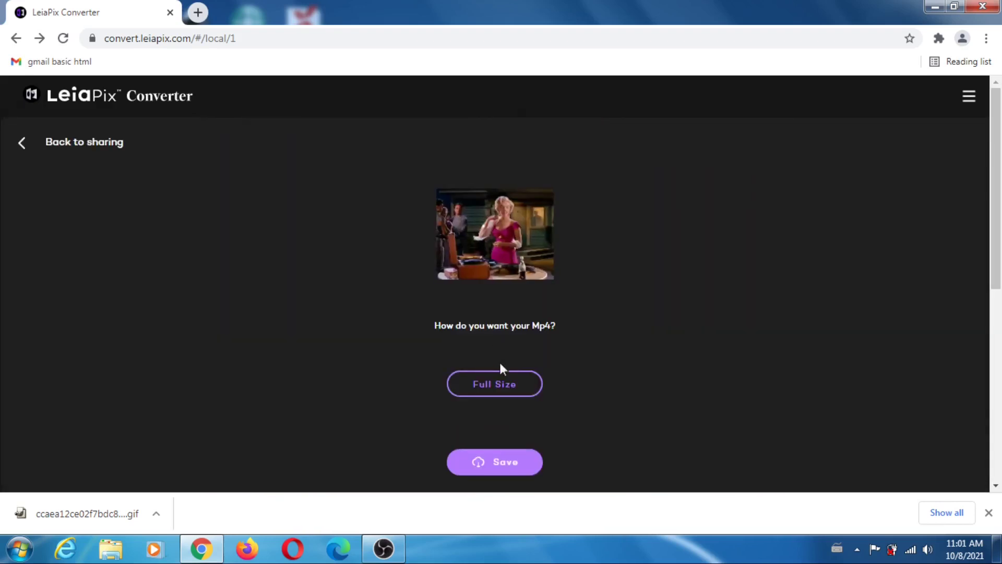
{"action": "left_click", "coordinate": [503, 389]}
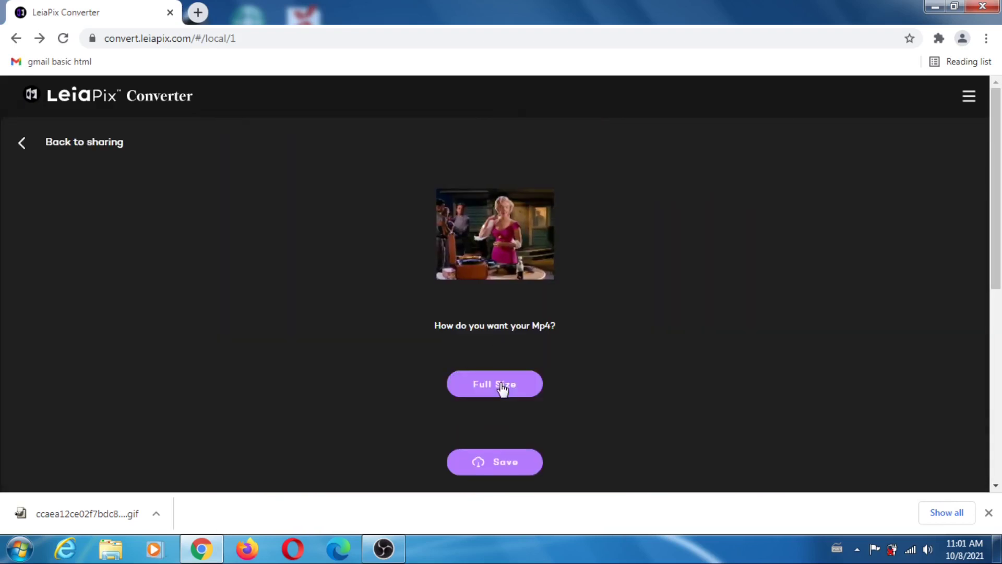
{"action": "left_click", "coordinate": [507, 463]}
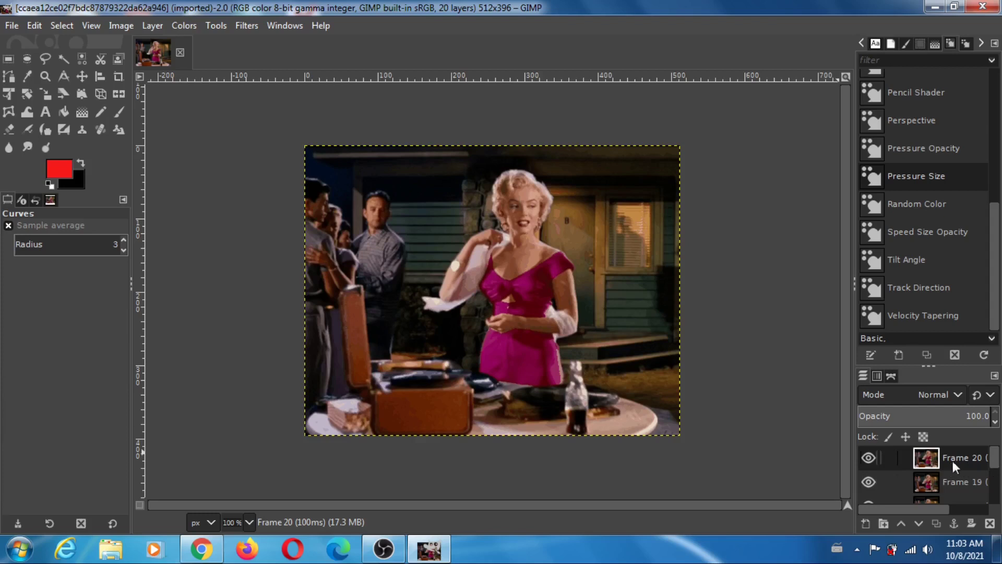
- Hide and re-show the Frame 20 and Frame 19 layers, then scroll the Layers list
{"action": "left_click", "coordinate": [869, 458]}
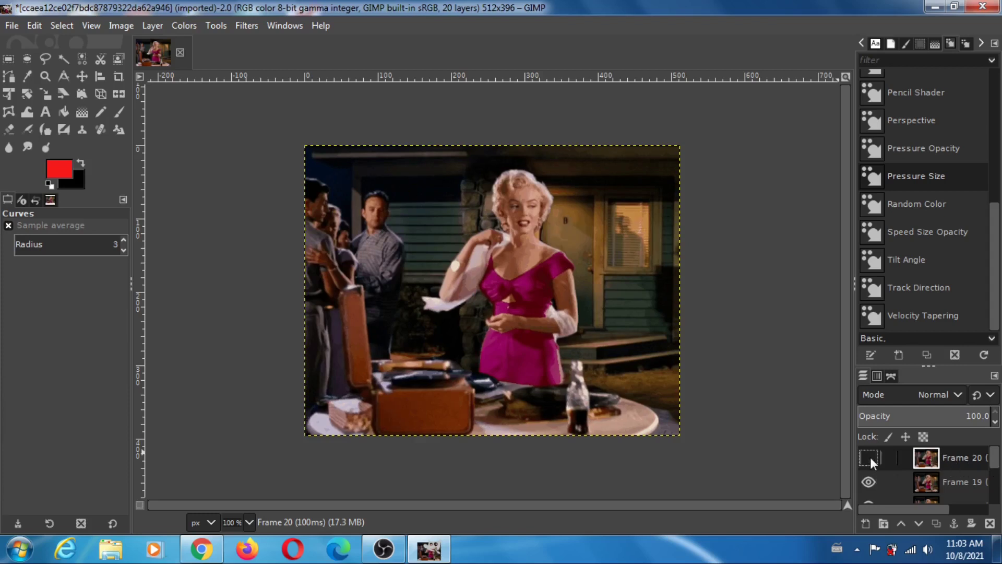
{"action": "left_click", "coordinate": [868, 482]}
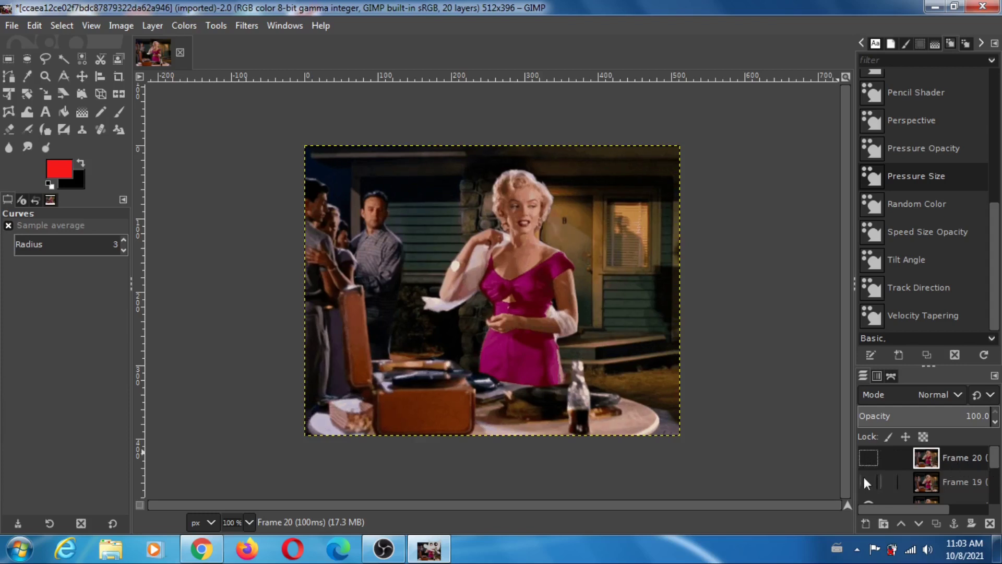
{"action": "left_click", "coordinate": [868, 482]}
{"action": "left_click", "coordinate": [868, 458]}
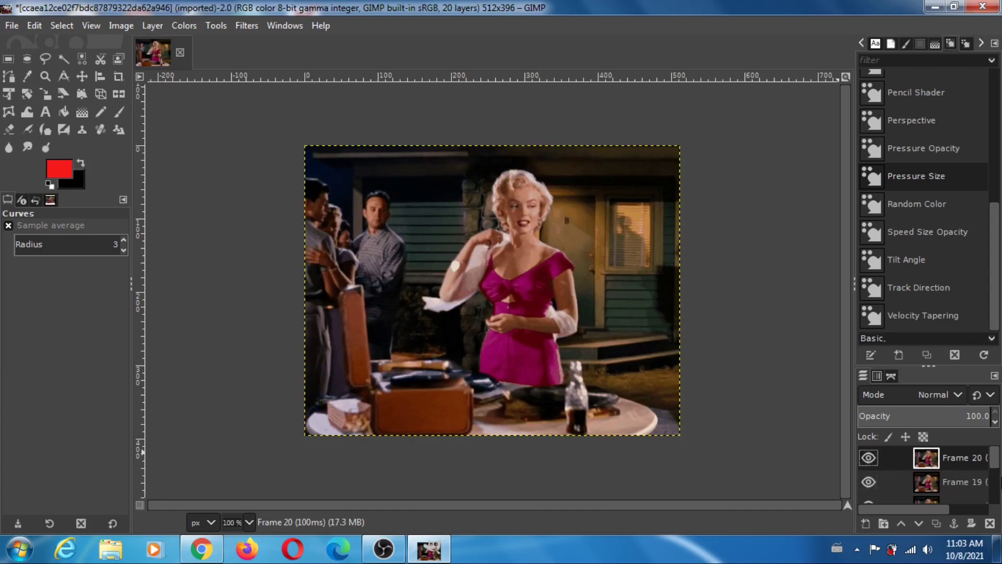
{"action": "left_click_drag", "start_coordinate": [997, 459], "coordinate": [999, 501]}
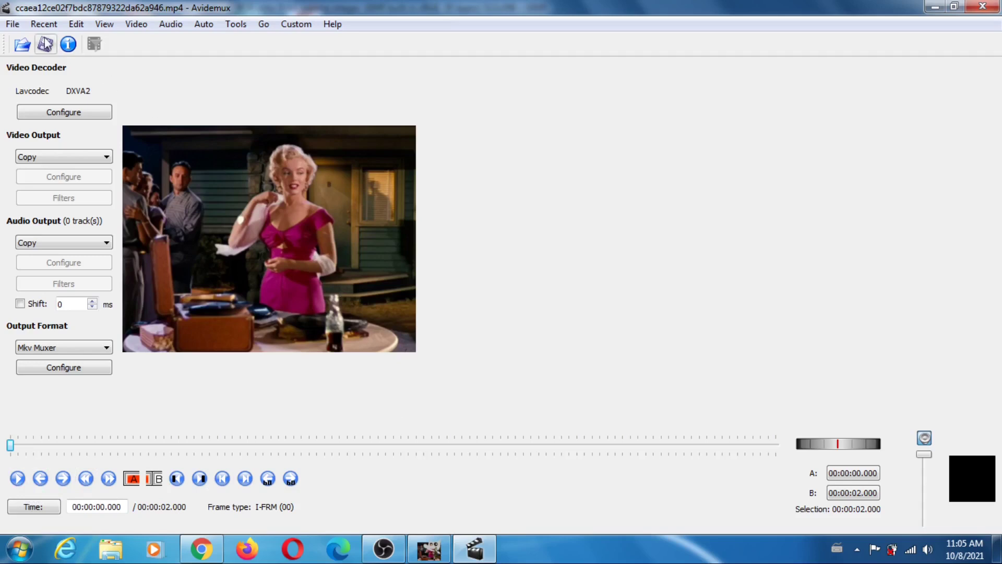
- Look at the File > Save as Image options, then play the clip to 00:00:01.966
{"action": "left_click", "coordinate": [12, 24]}
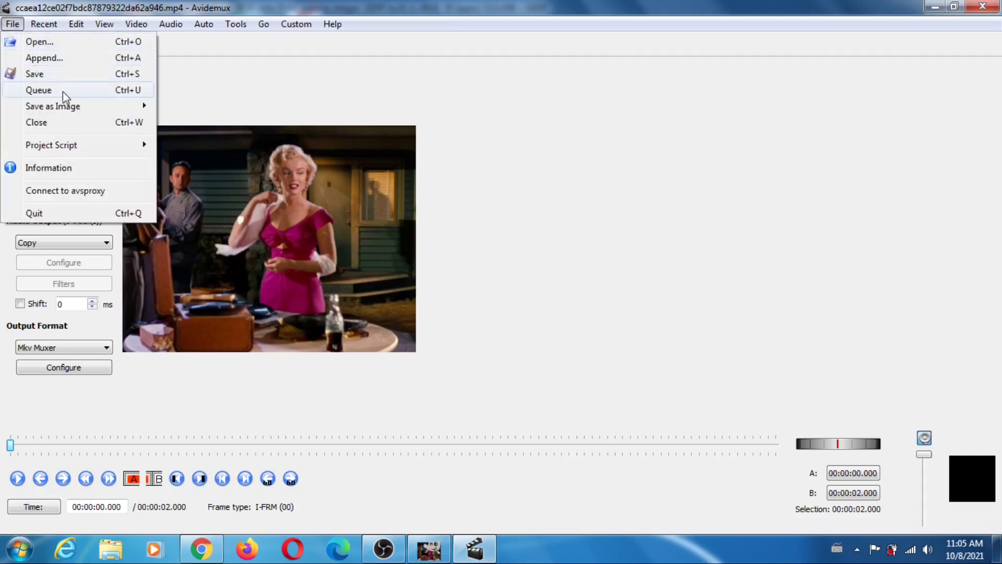
{"action": "mouse_move", "coordinate": [90, 107]}
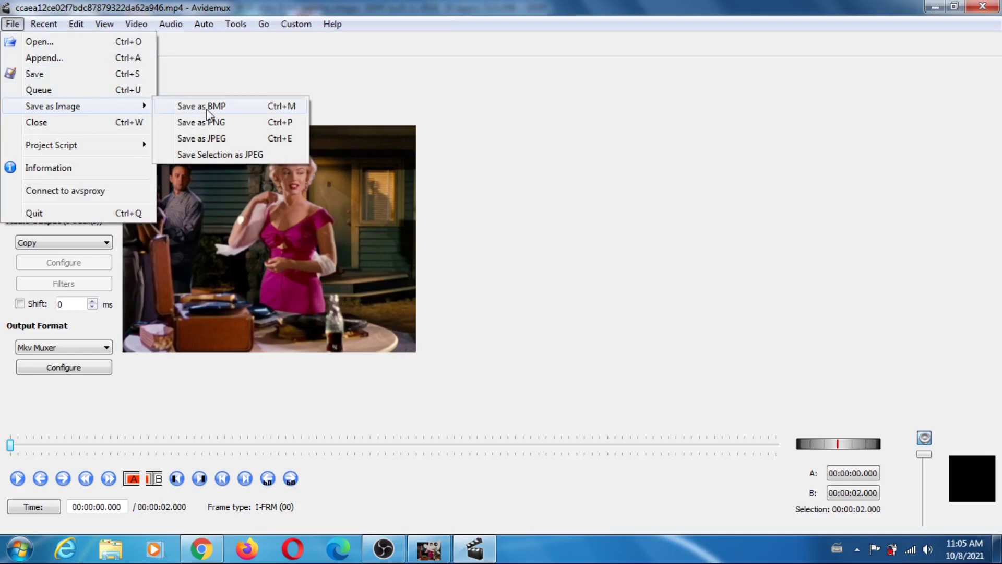
{"action": "key", "text": "Escape"}
{"action": "key", "text": "Escape"}
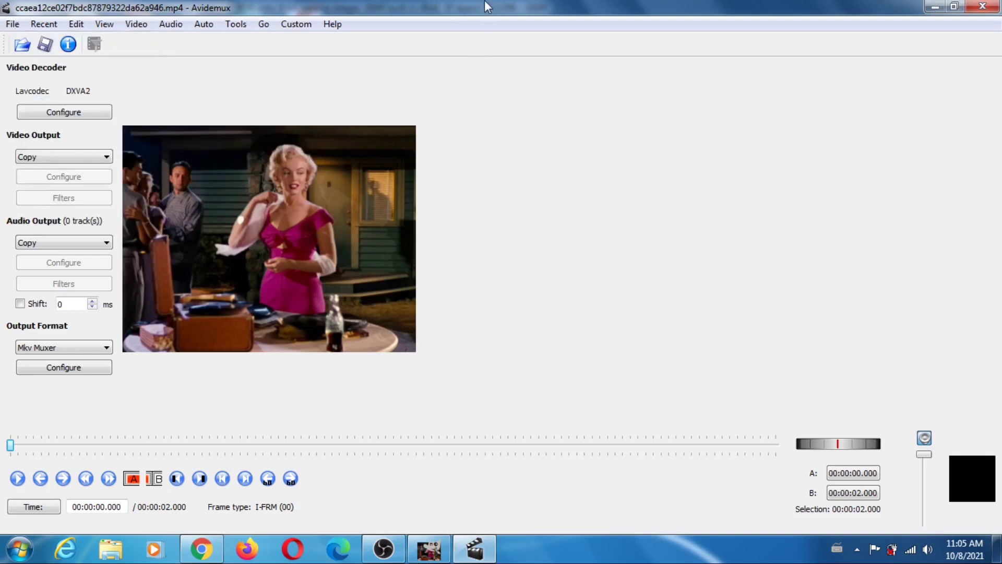
{"action": "left_click", "coordinate": [17, 479]}
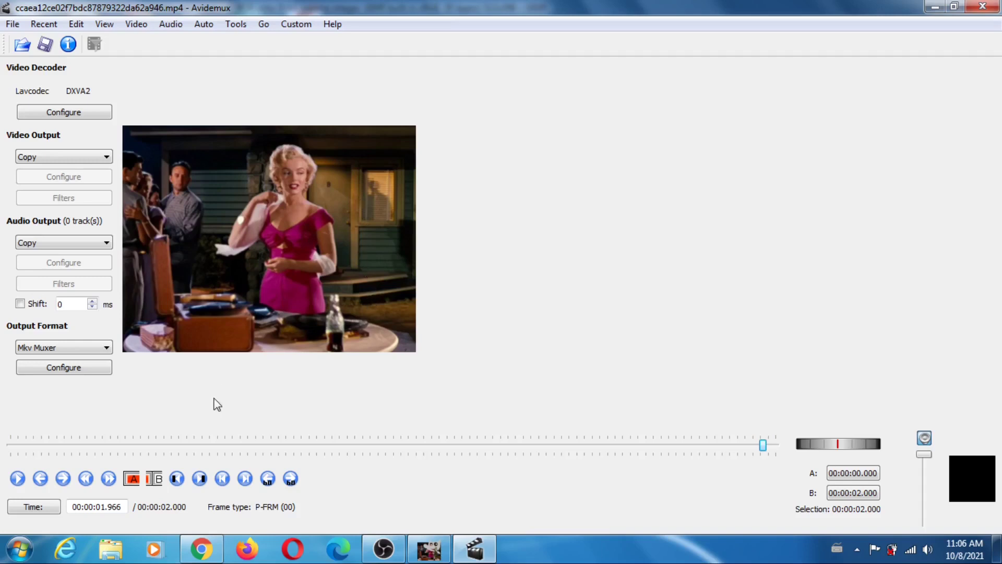
- In Downloads, confirm the JPG film still measures 735 x 568 pixels, then select the 2,303 KB GIF
{"action": "left_click", "coordinate": [116, 551]}
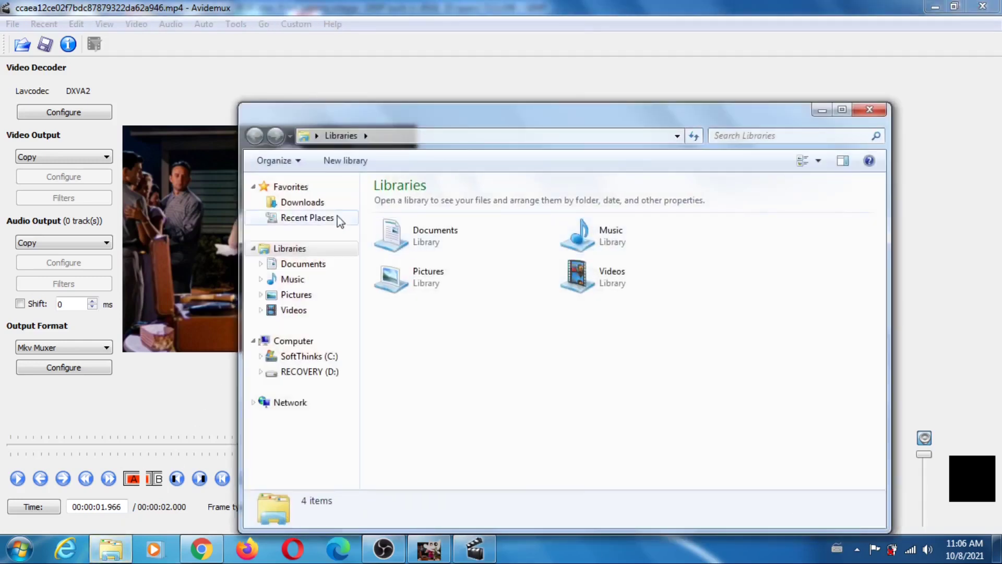
{"action": "left_click", "coordinate": [320, 206]}
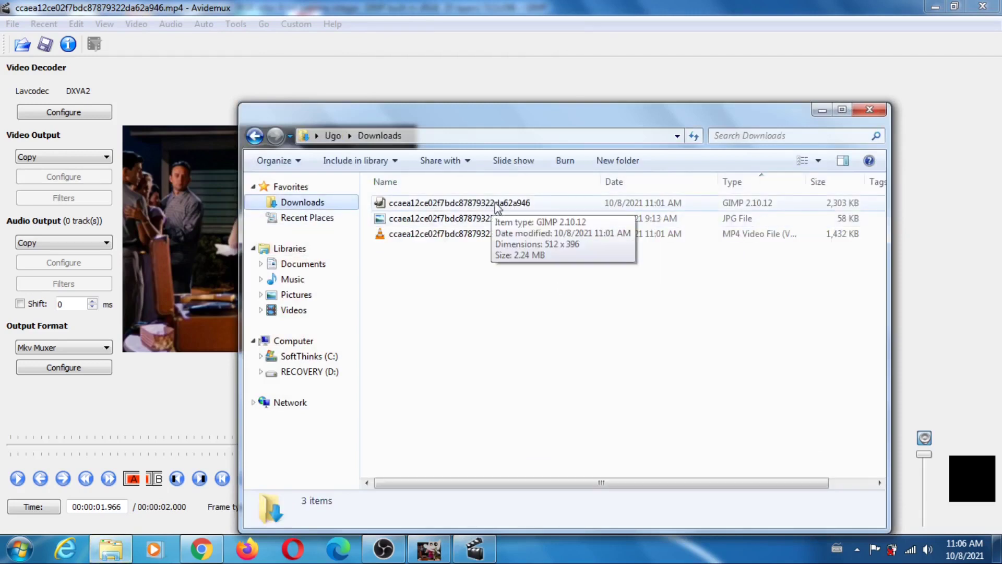
{"action": "left_click", "coordinate": [485, 222]}
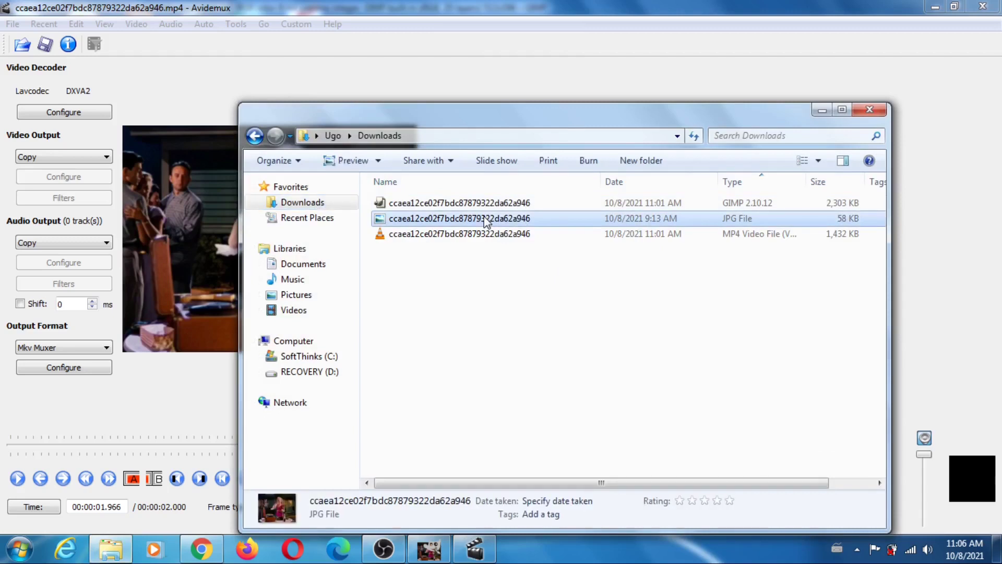
{"action": "right_click", "coordinate": [486, 222]}
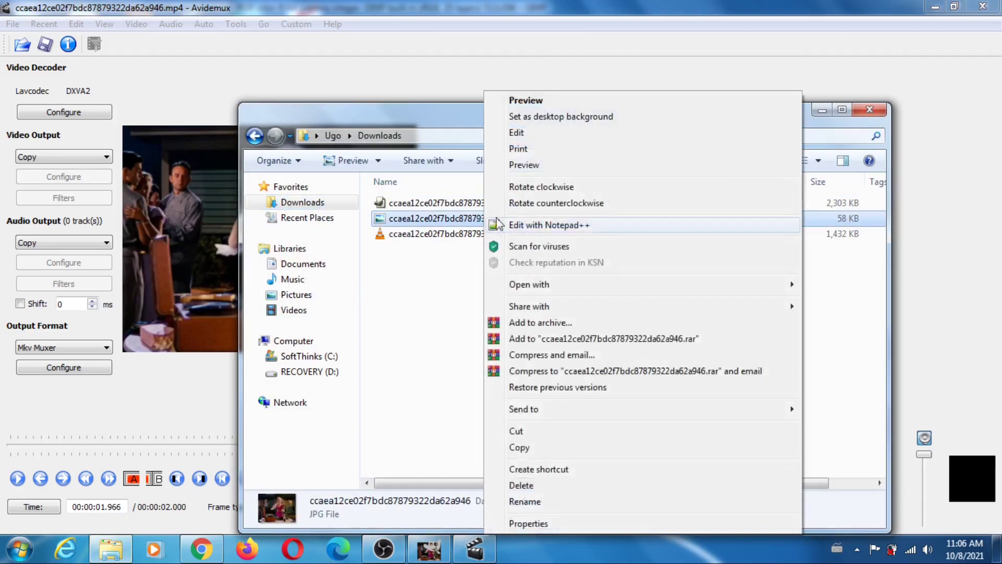
{"action": "left_click", "coordinate": [528, 524]}
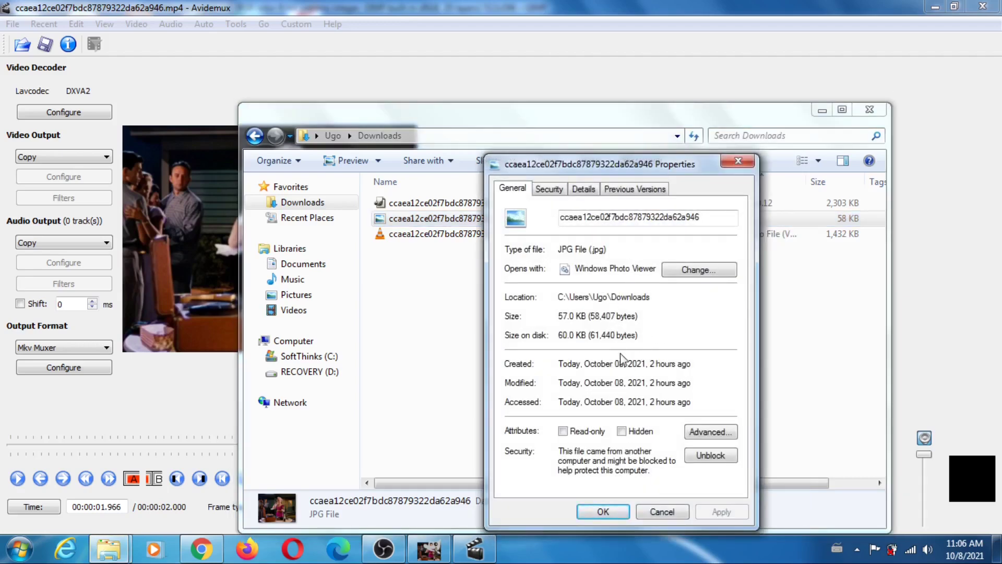
{"action": "left_click", "coordinate": [583, 189]}
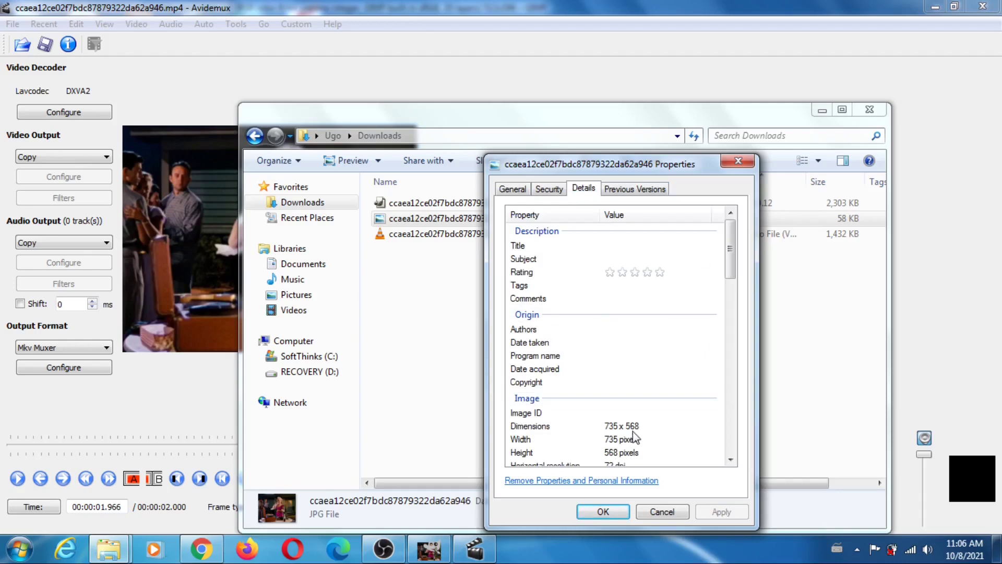
{"action": "left_click", "coordinate": [662, 513]}
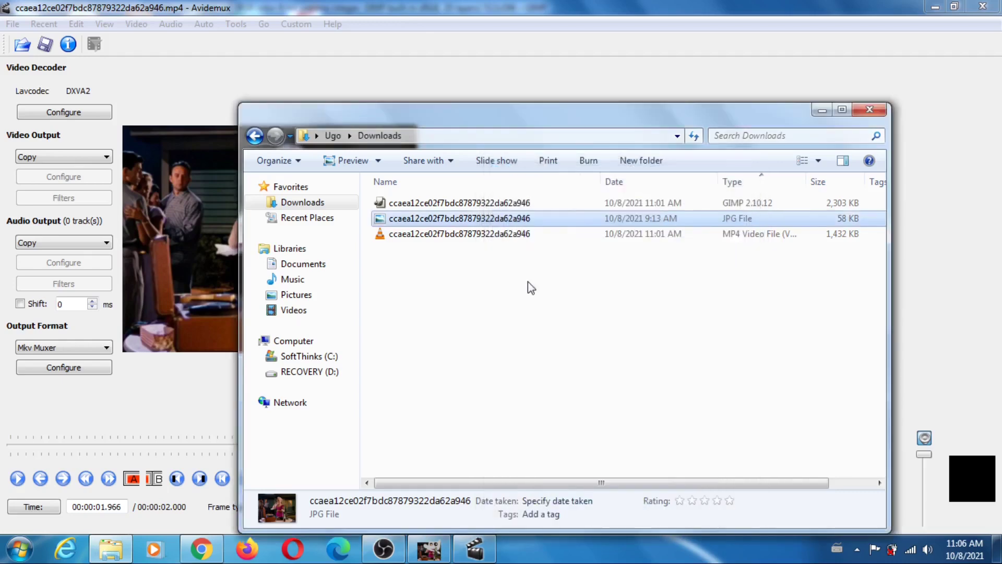
{"action": "left_click", "coordinate": [511, 206]}
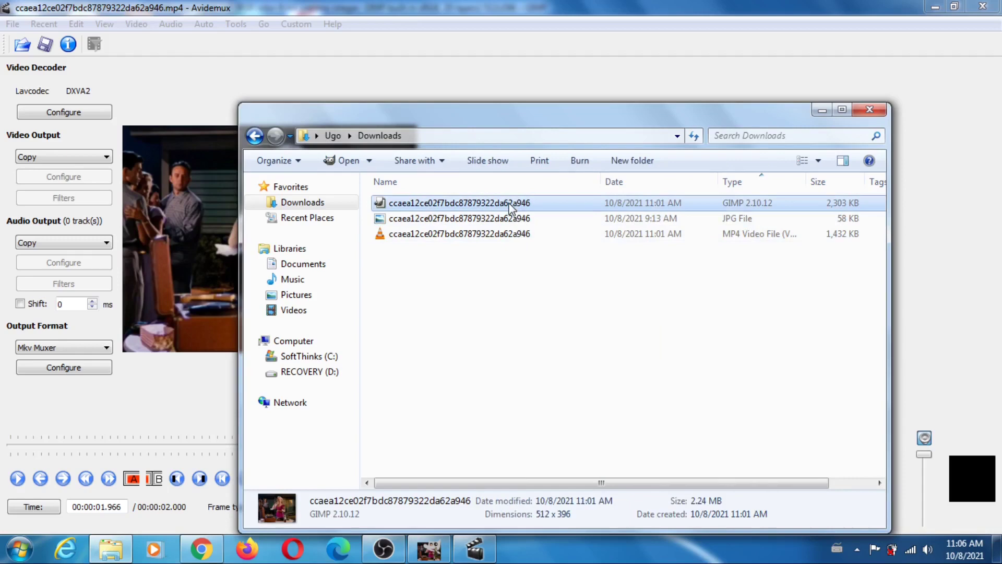
{"action": "right_click", "coordinate": [511, 207]}
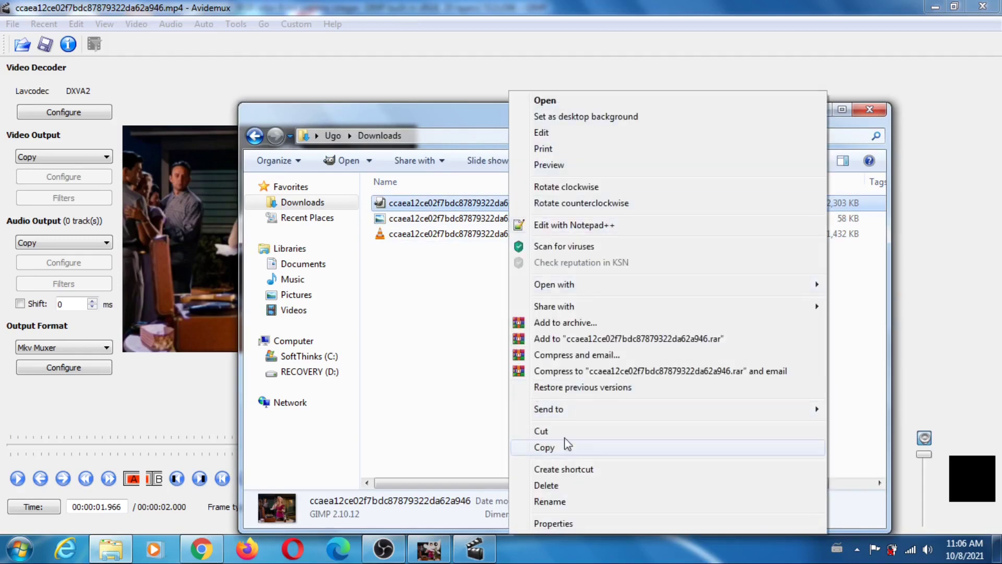
{"action": "left_click", "coordinate": [563, 523]}
{"action": "left_click", "coordinate": [609, 190]}
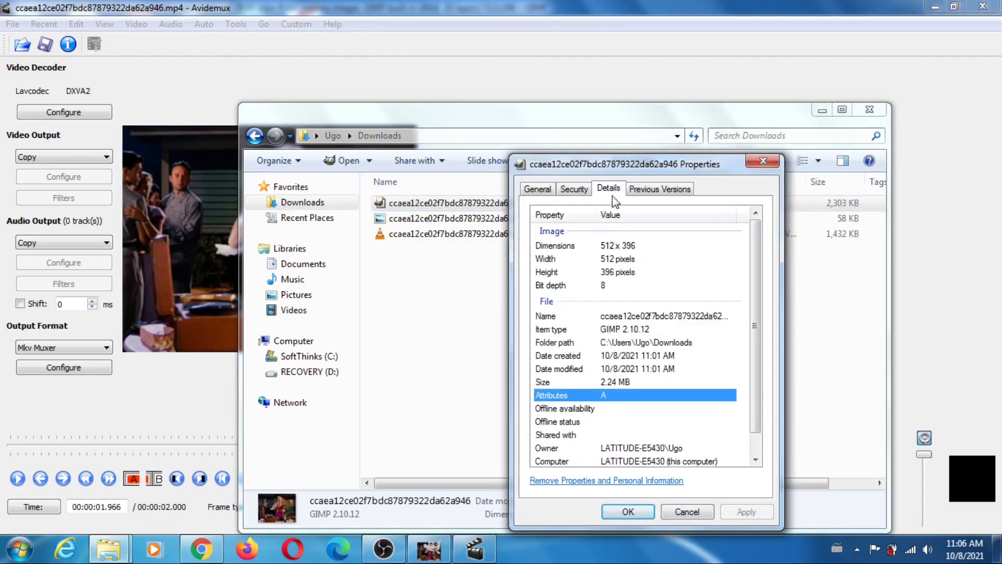
{"action": "left_click_drag", "start_coordinate": [753, 303], "coordinate": [768, 264]}
{"action": "left_click", "coordinate": [687, 512]}
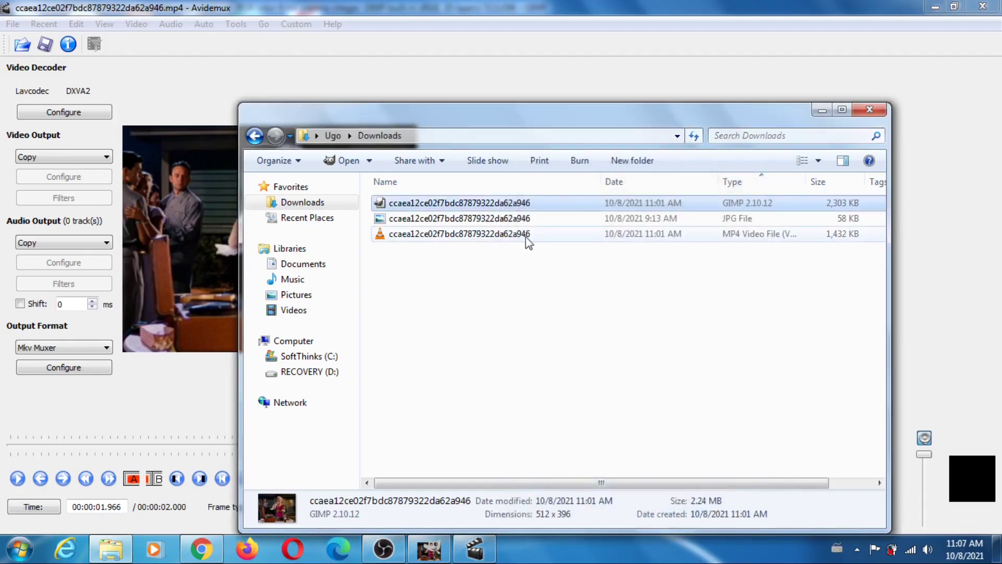
- Confirm the MP4 Details show 800 x 618, 30 fps and 1.39 MB, then close Explorer
{"action": "right_click", "coordinate": [501, 241]}
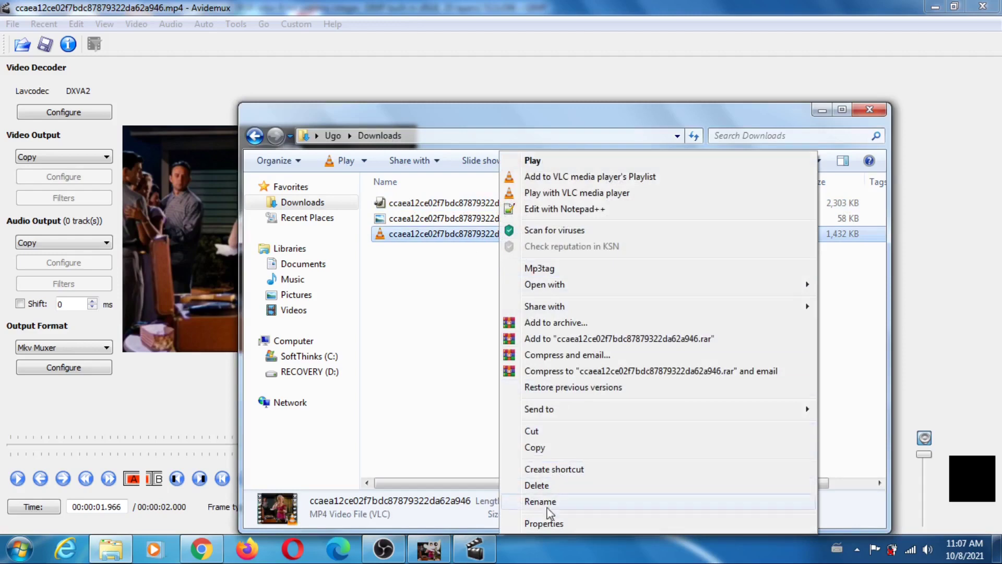
{"action": "left_click", "coordinate": [545, 524]}
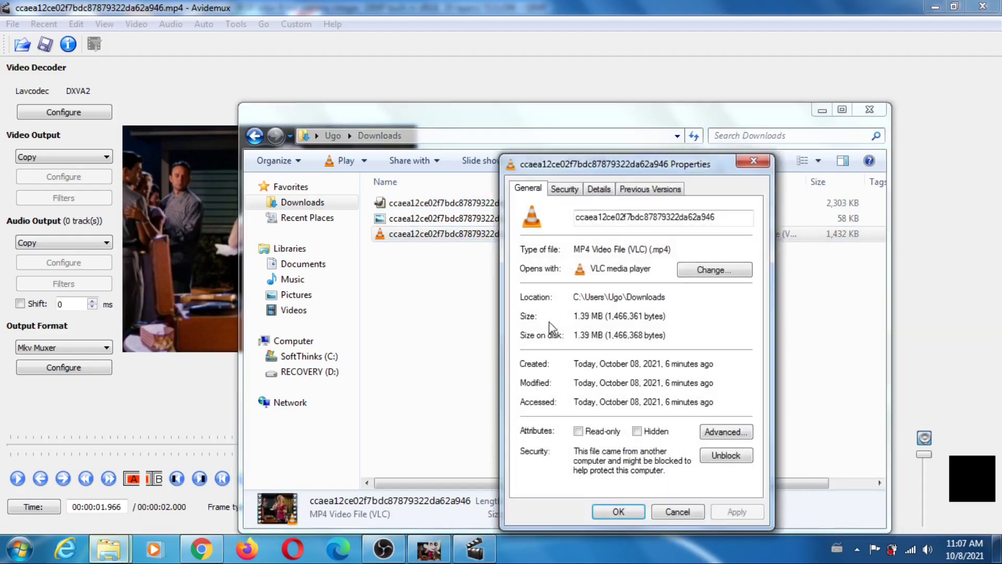
{"action": "left_click", "coordinate": [601, 190]}
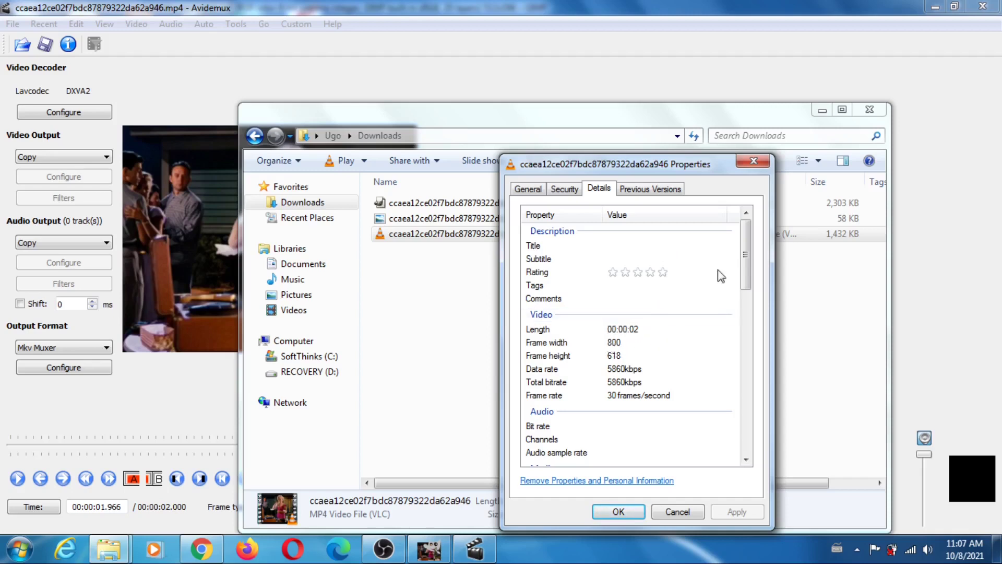
{"action": "left_click_drag", "start_coordinate": [743, 256], "coordinate": [777, 257]}
{"action": "left_click_drag", "start_coordinate": [730, 336], "coordinate": [684, 493]}
{"action": "left_click", "coordinate": [677, 512]}
{"action": "left_click", "coordinate": [870, 111]}
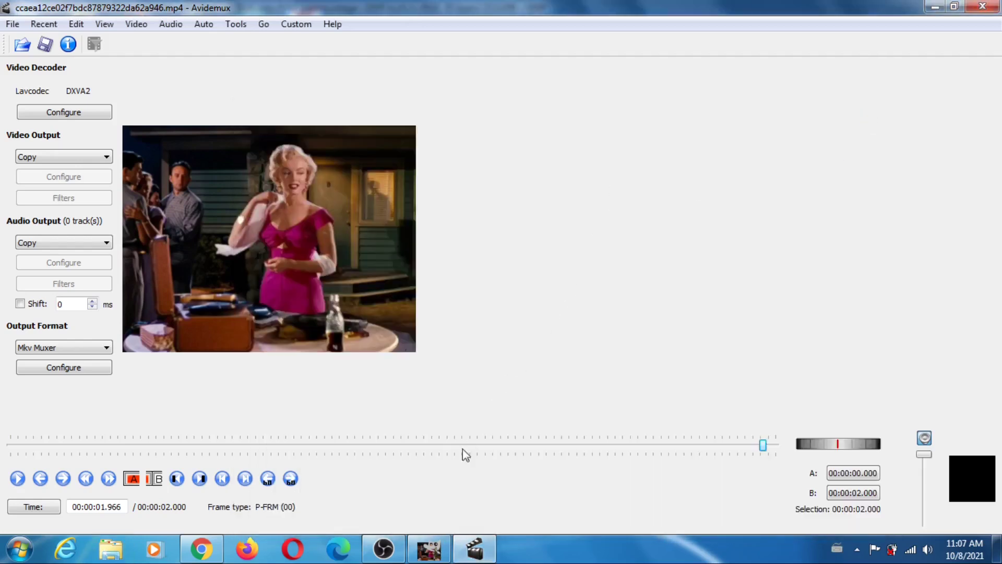
- Bring the LeiaPix Converter Chrome tab back to the front
{"action": "left_click", "coordinate": [209, 548]}
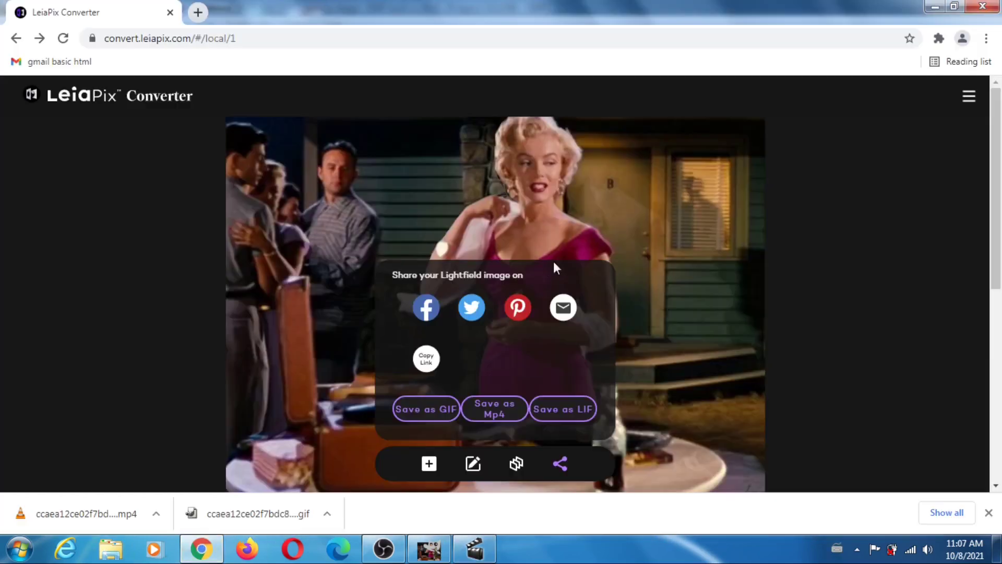